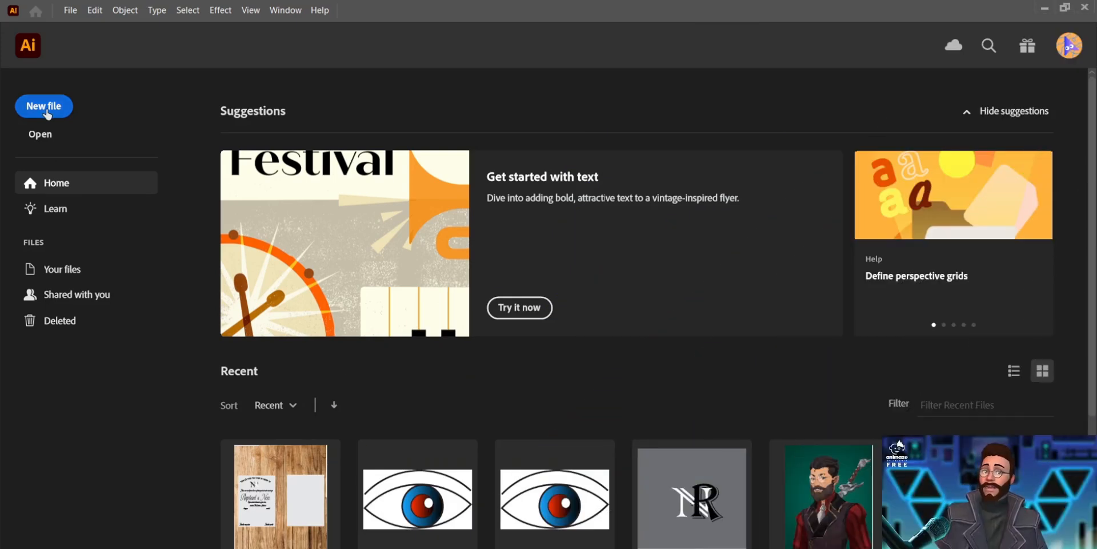
Start a new 1920 x 1080 mm document and switch its units to Centimeters
{"action": "left_click", "coordinate": [48, 114]}
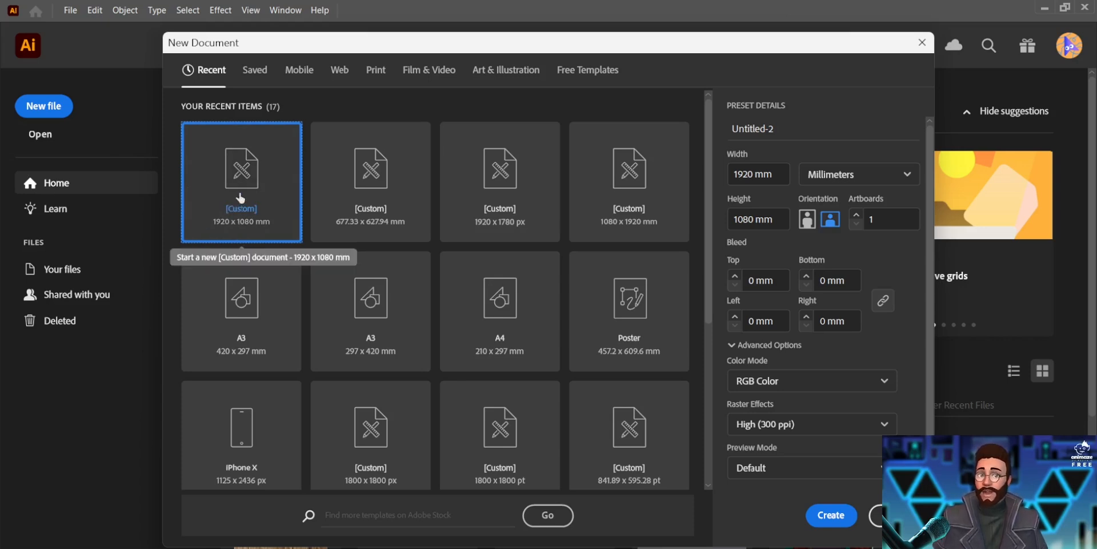
{"action": "left_click", "coordinate": [857, 174]}
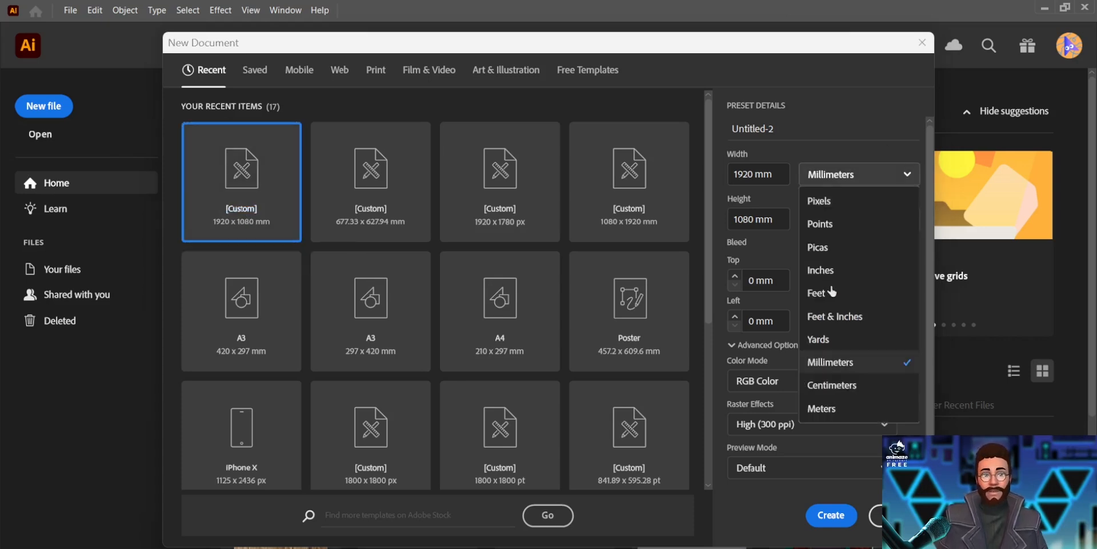
{"action": "left_click", "coordinate": [839, 387]}
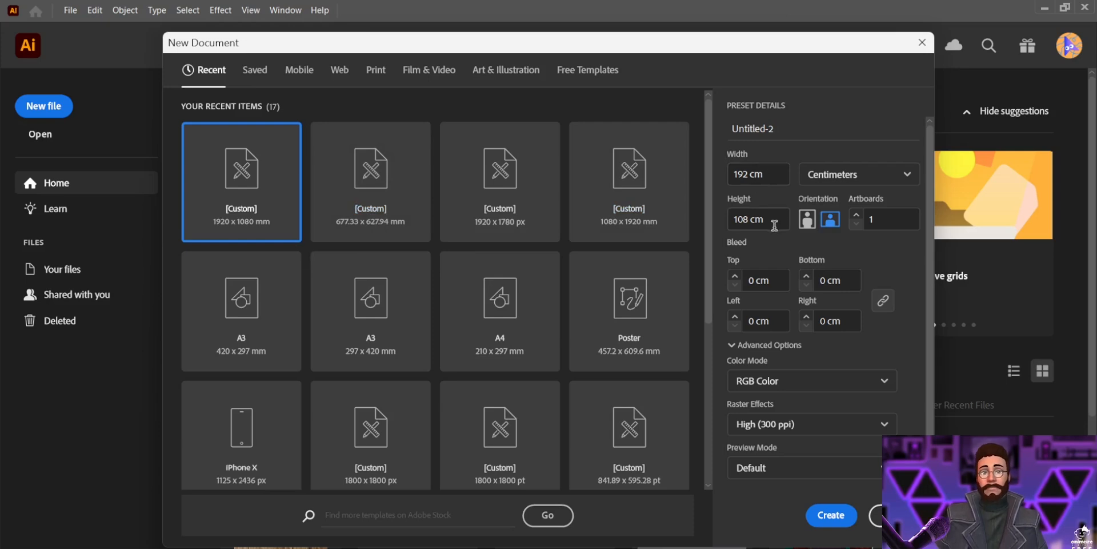
Keep RGB Color as the color mode and create the document
{"action": "left_click", "coordinate": [802, 380]}
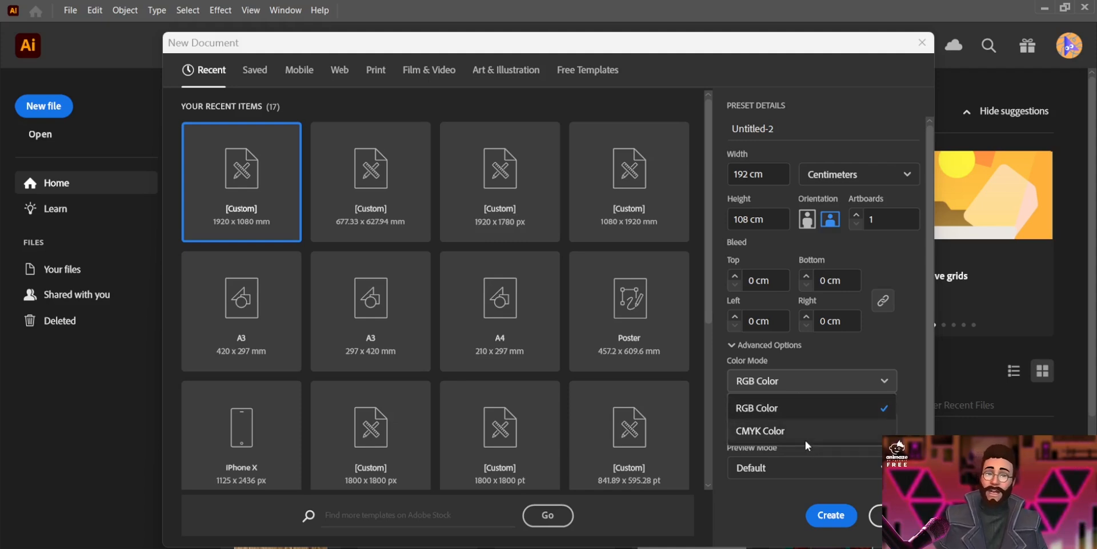
{"action": "left_click", "coordinate": [763, 360]}
{"action": "left_click", "coordinate": [787, 388]}
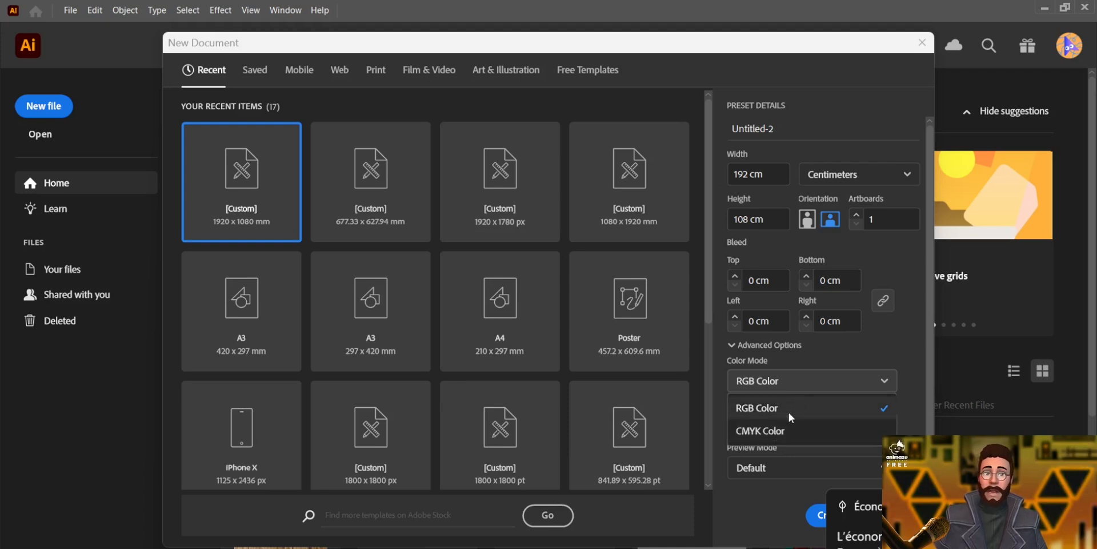
{"action": "left_click", "coordinate": [788, 408]}
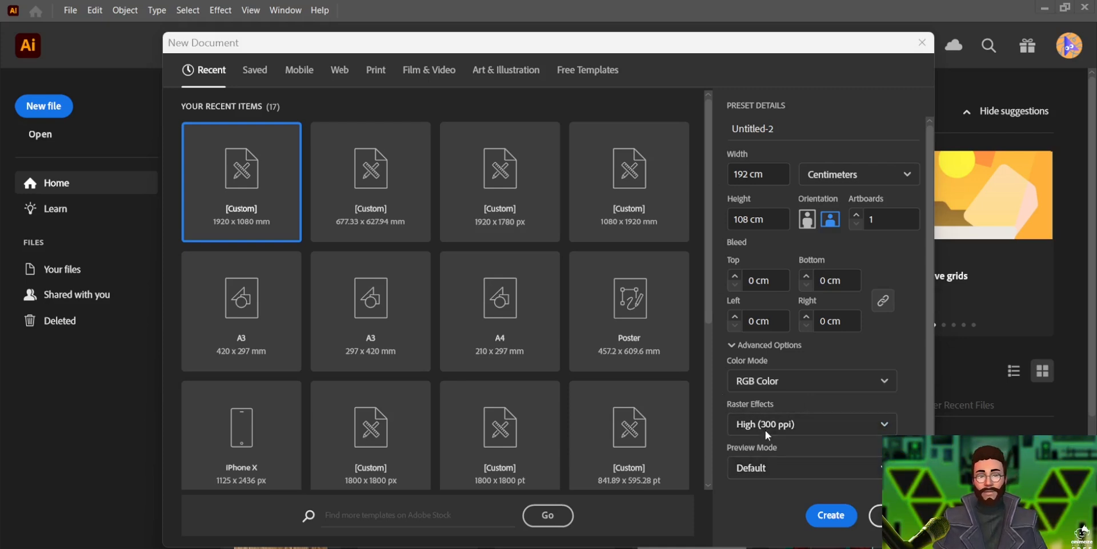
{"action": "left_click", "coordinate": [825, 517]}
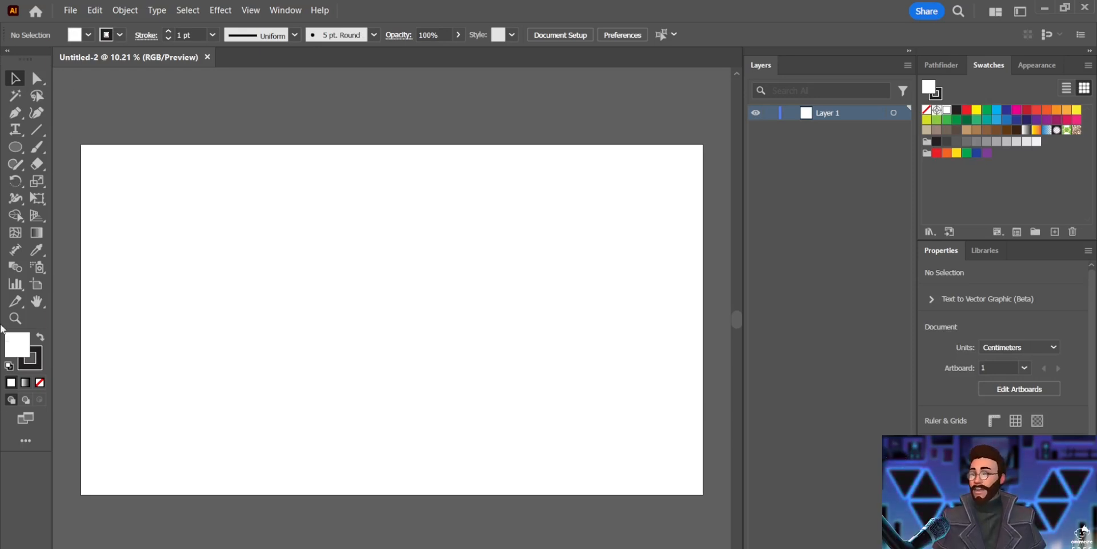
{"action": "left_click", "coordinate": [14, 114]}
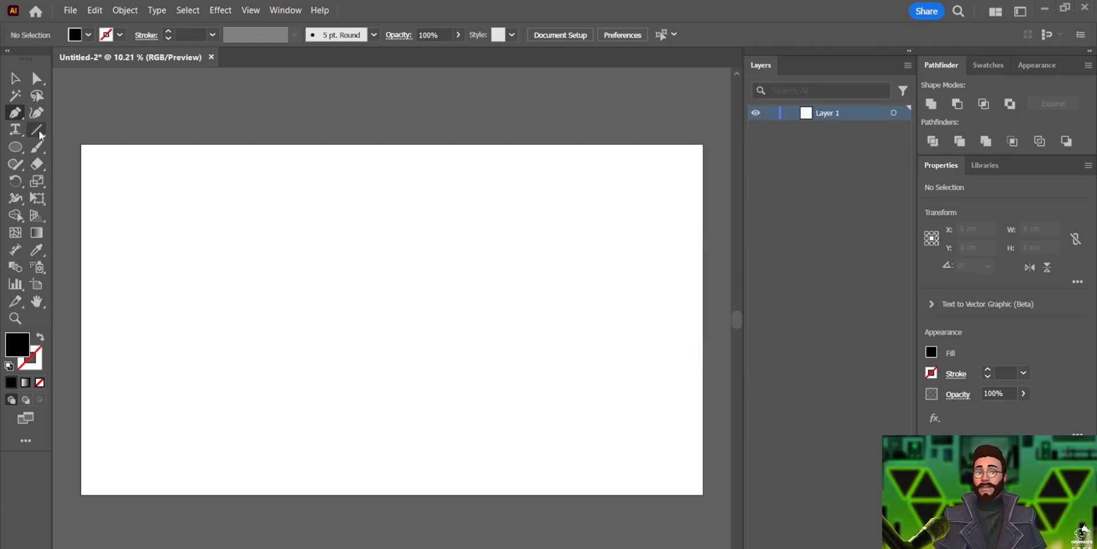
{"action": "left_click", "coordinate": [7, 80]}
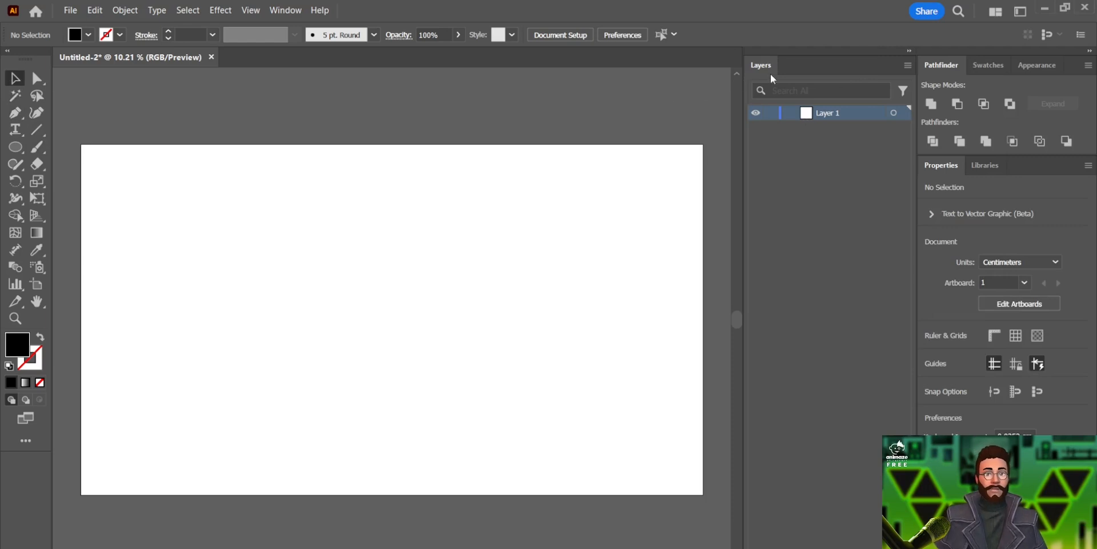
{"action": "left_click", "coordinate": [988, 66]}
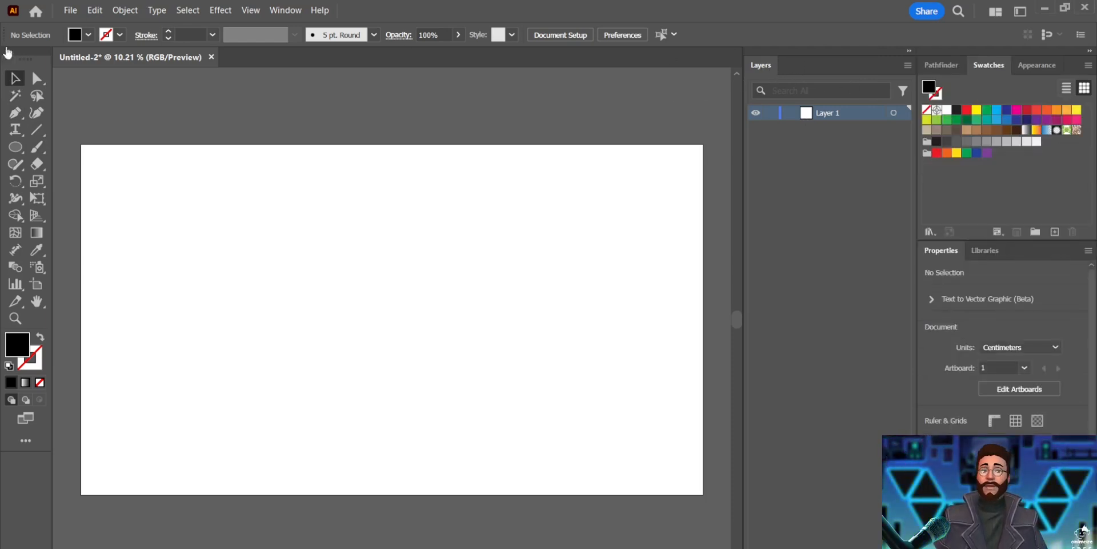
{"action": "left_click", "coordinate": [89, 36]}
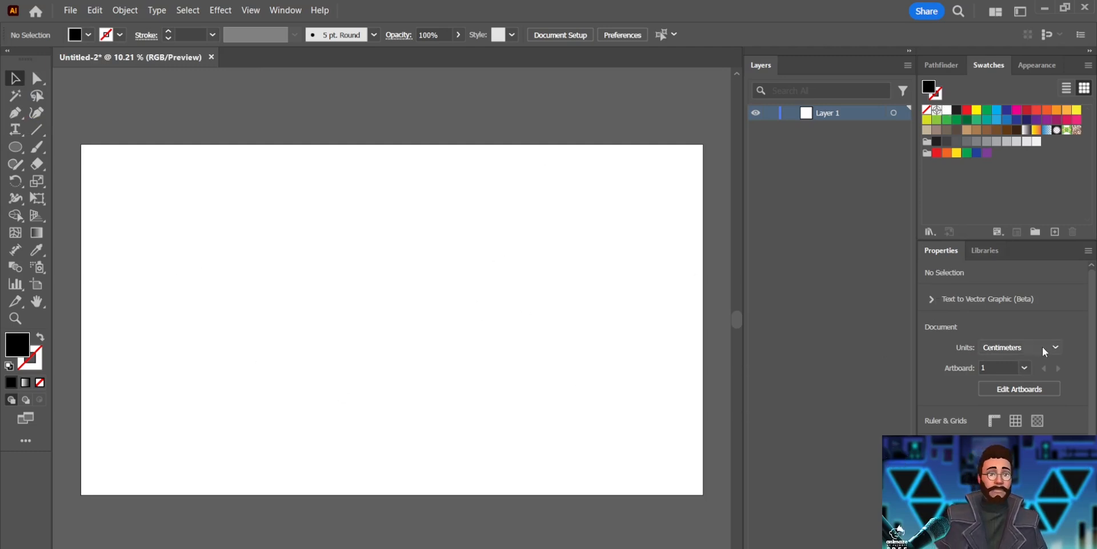
{"action": "left_click", "coordinate": [1026, 352]}
{"action": "left_click", "coordinate": [1026, 352]}
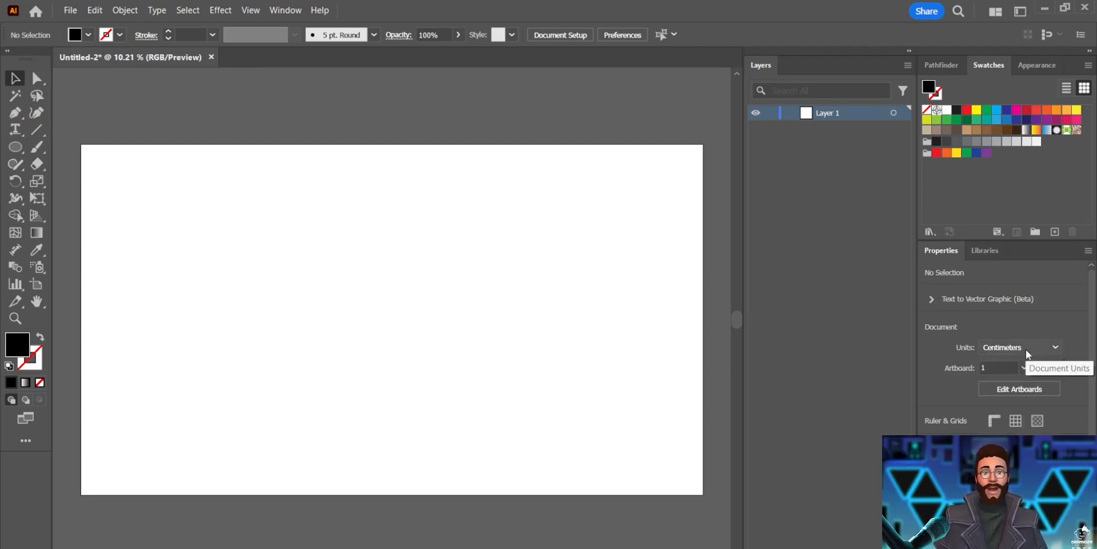
{"action": "scroll", "coordinate": [1047, 369], "scroll_direction": "down", "scroll_amount": 1}
{"action": "scroll", "coordinate": [1047, 369], "scroll_direction": "up", "scroll_amount": 1}
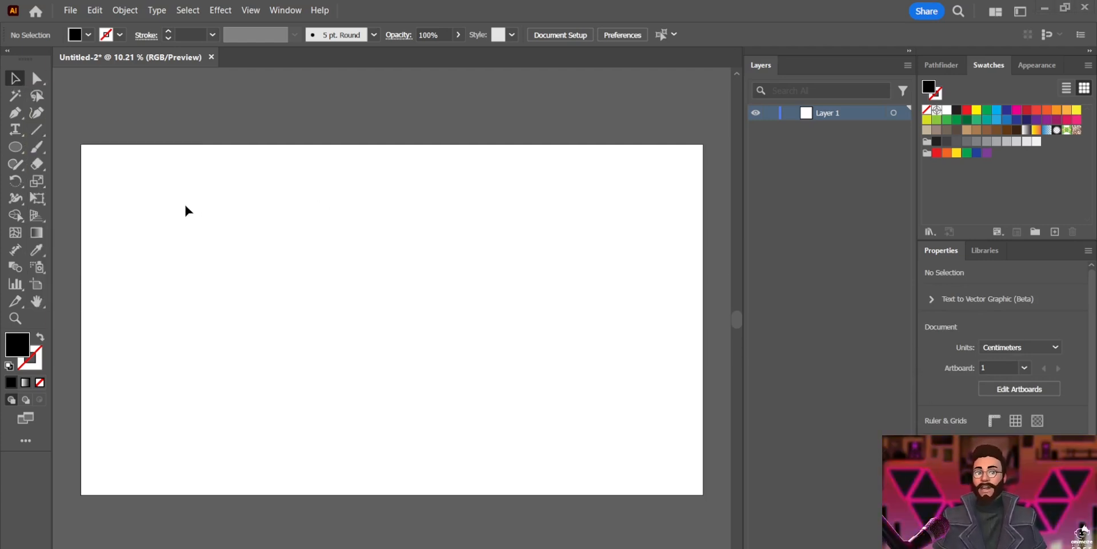
Draw a circle about 33 cm across with the Ellipse tool, move it, and delete it
{"action": "left_click", "coordinate": [15, 147]}
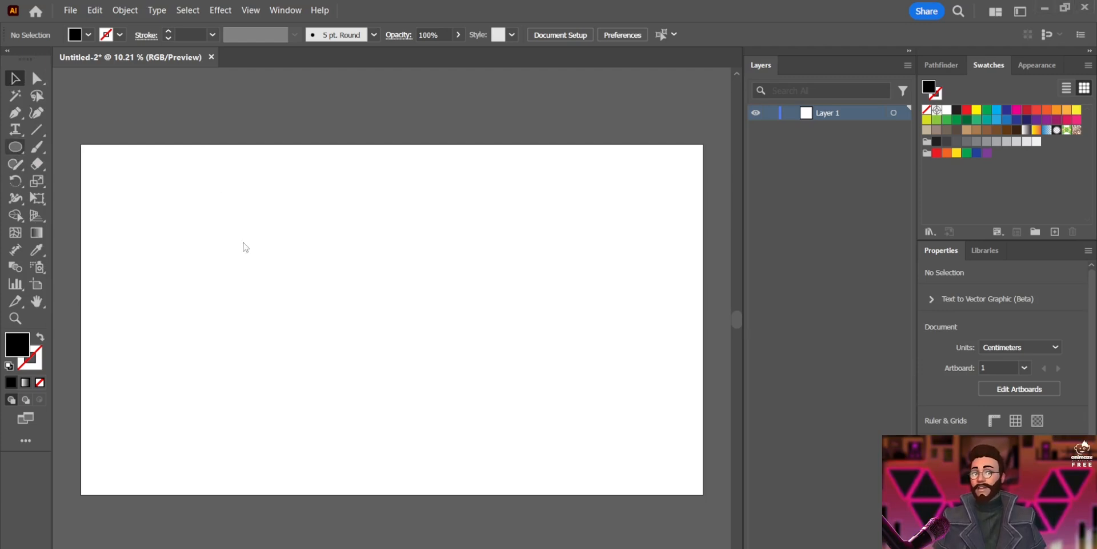
{"action": "left_click_drag", "start_coordinate": [207, 249], "coordinate": [317, 359]}
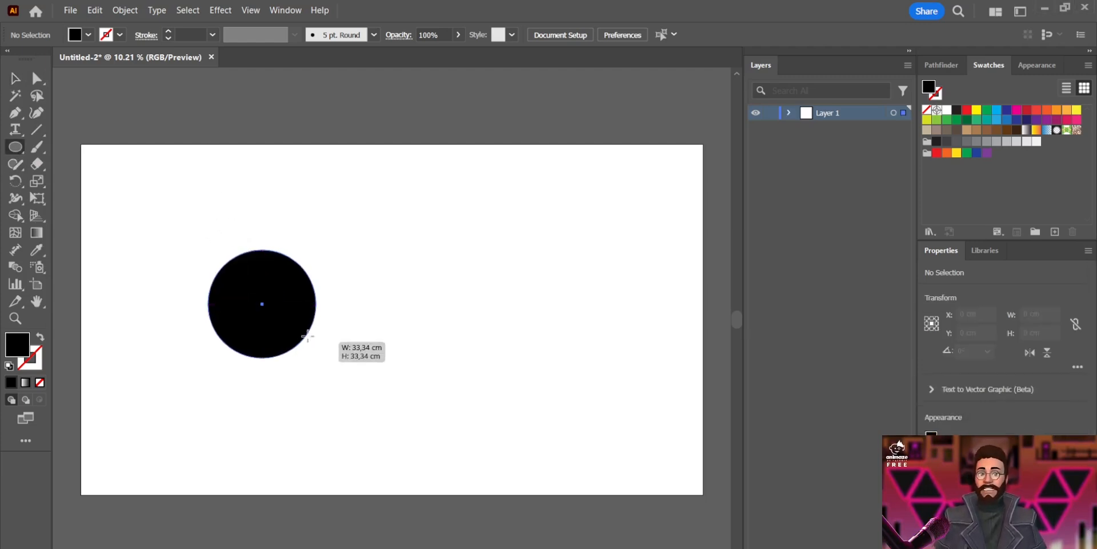
{"action": "key", "text": "v"}
{"action": "mouse_move", "coordinate": [291, 310]}
{"action": "left_mouse_down"}
{"action": "mouse_move", "coordinate": [395, 242]}
{"action": "mouse_move", "coordinate": [392, 334]}
{"action": "mouse_move", "coordinate": [392, 312]}
{"action": "left_mouse_up"}
{"action": "left_click_drag", "start_coordinate": [416, 250], "coordinate": [436, 229]}
{"action": "left_click_drag", "start_coordinate": [388, 273], "coordinate": [384, 252]}
{"action": "key", "text": "Delete"}
{"action": "left_click", "coordinate": [14, 130]}
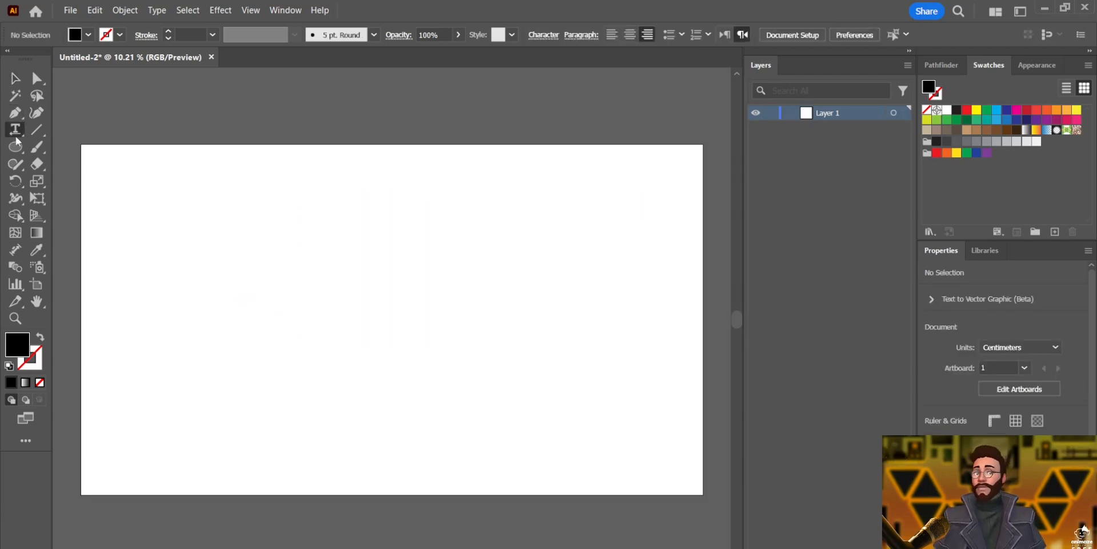
{"action": "left_click", "coordinate": [293, 225]}
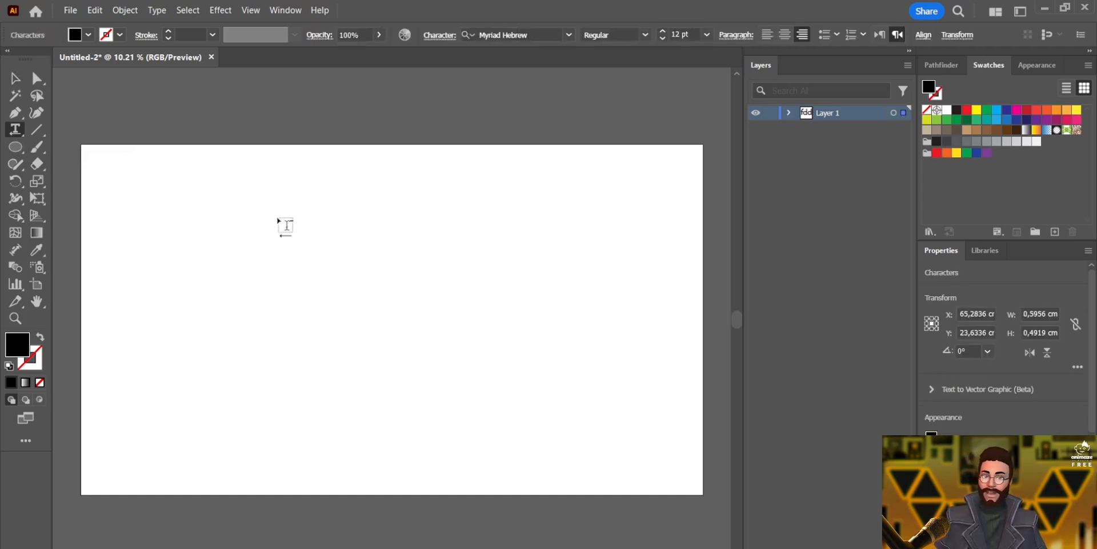
{"action": "scroll", "coordinate": [286, 226], "scroll_direction": "up", "scroll_amount": 3}
{"action": "scroll", "coordinate": [335, 248], "scroll_direction": "up", "scroll_amount": 2}
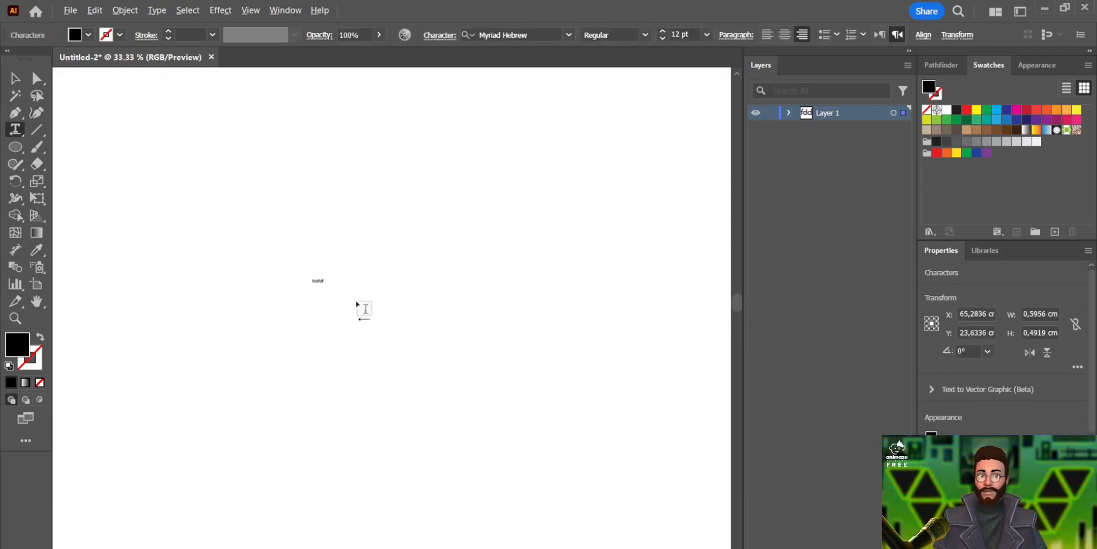
{"action": "key", "text": "BackSpace"}
{"action": "key", "text": "BackSpace"}
{"action": "key", "text": "BackSpace"}
{"action": "key", "text": "BackSpace"}
{"action": "key", "text": "BackSpace"}
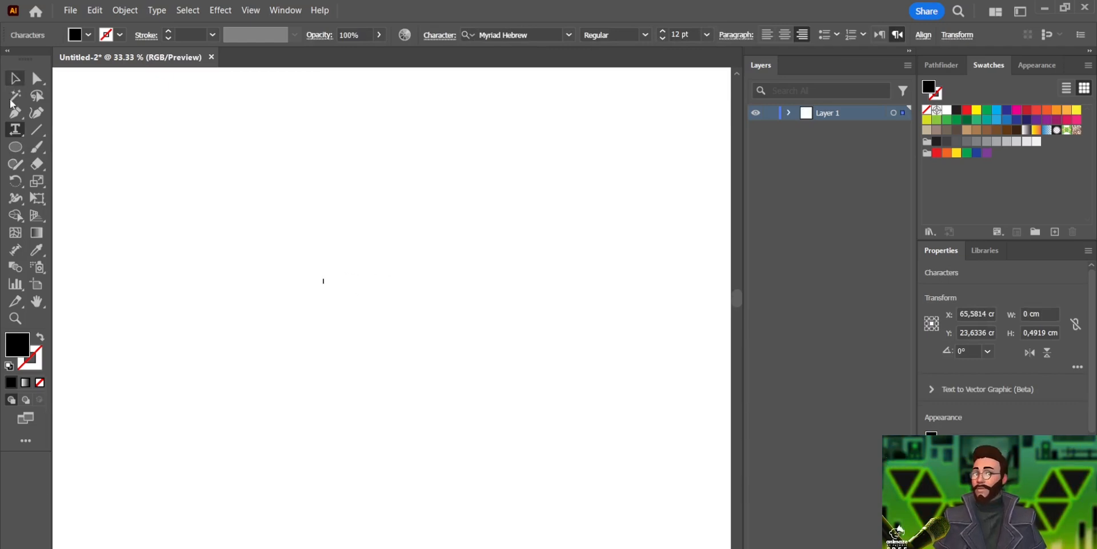
Draw an ellipse about 48 x 44 cm near the artboard's left side and delete an extra shape drawn beside it
{"action": "left_click", "coordinate": [15, 147]}
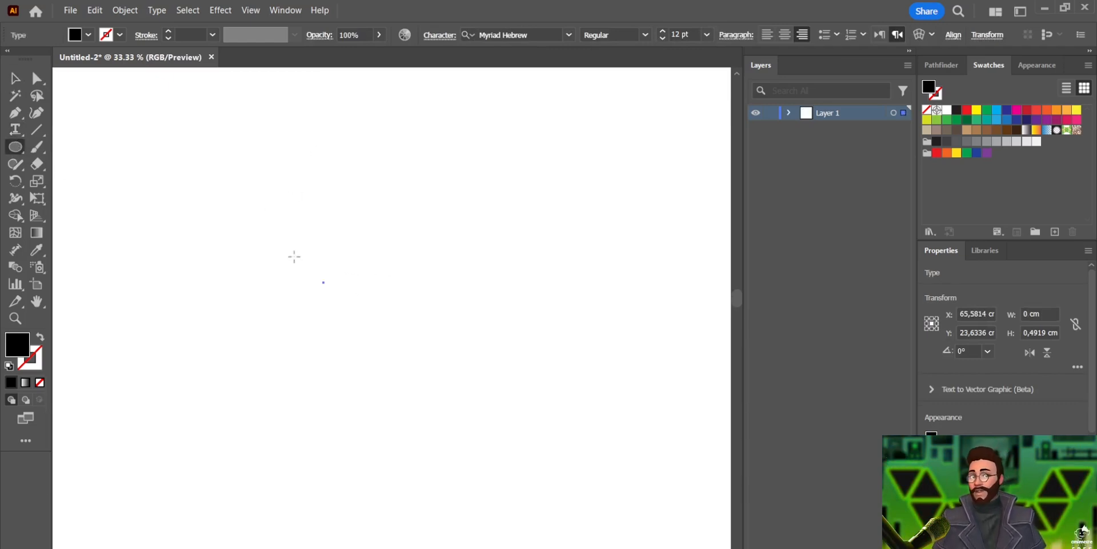
{"action": "scroll", "coordinate": [246, 214], "scroll_direction": "down", "scroll_amount": 4}
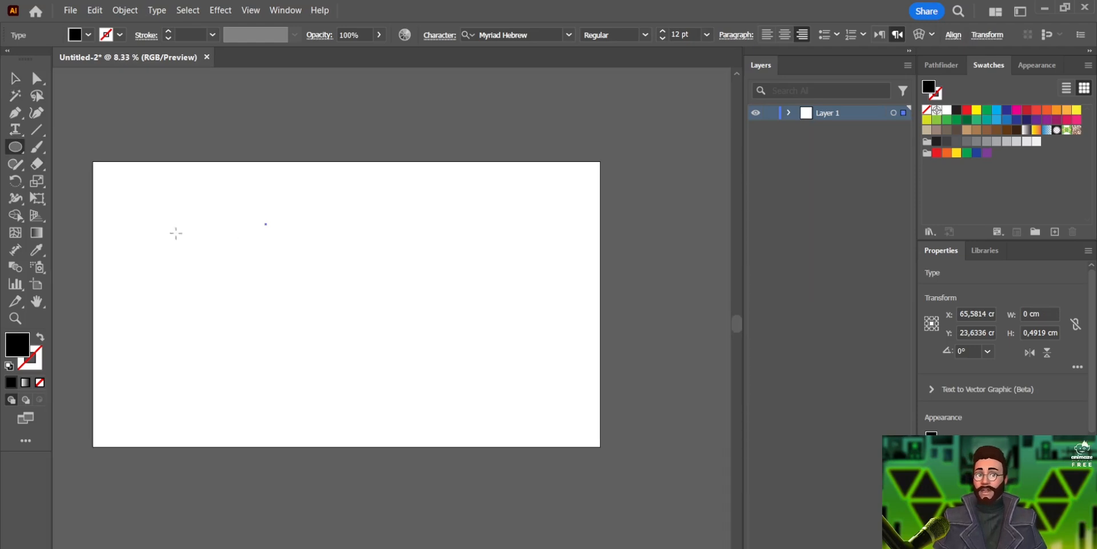
{"action": "mouse_move", "coordinate": [178, 233]}
{"action": "left_mouse_down"}
{"action": "mouse_move", "coordinate": [283, 347]}
{"action": "mouse_move", "coordinate": [311, 355]}
{"action": "mouse_move", "coordinate": [285, 329]}
{"action": "mouse_move", "coordinate": [328, 369]}
{"action": "mouse_move", "coordinate": [303, 354]}
{"action": "mouse_move", "coordinate": [312, 353]}
{"action": "left_mouse_up"}
{"action": "left_click_drag", "start_coordinate": [364, 277], "coordinate": [476, 391]}
{"action": "key", "text": "Delete"}
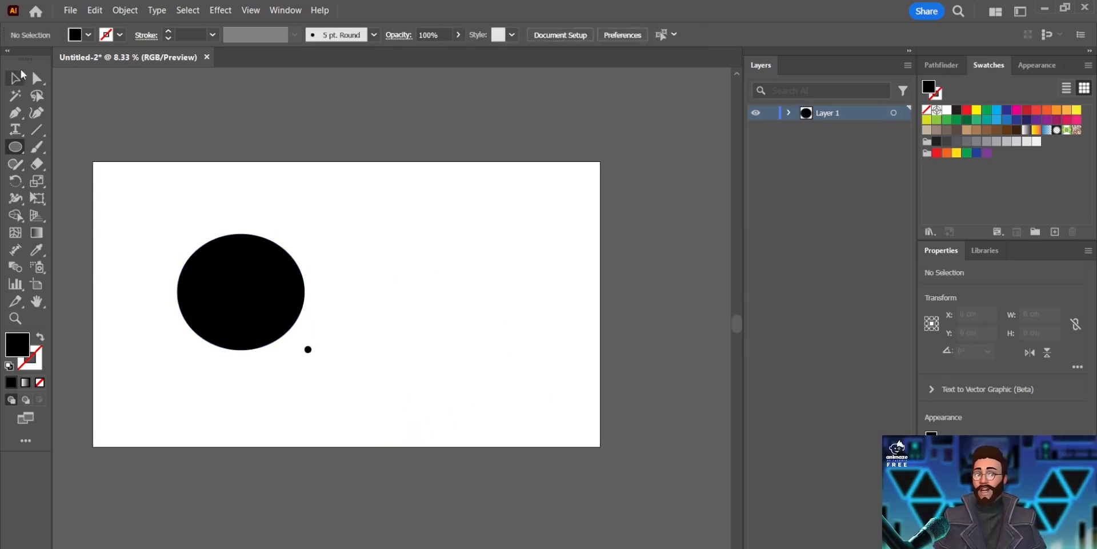
Select the ellipse and fill it with a cyan color from the Color Picker
{"action": "key", "text": "v"}
{"action": "left_click", "coordinate": [255, 324]}
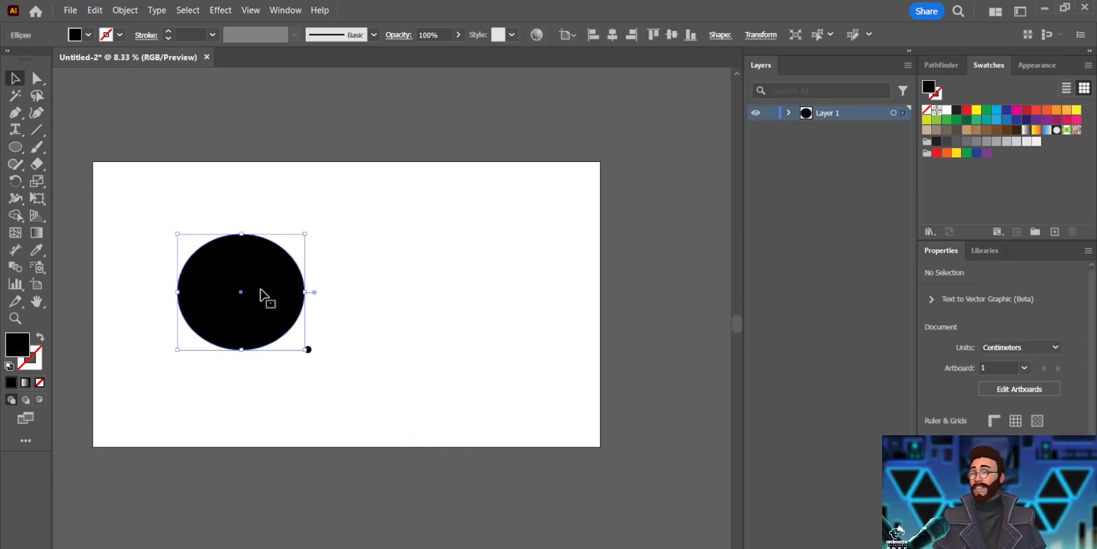
{"action": "left_click", "coordinate": [90, 35]}
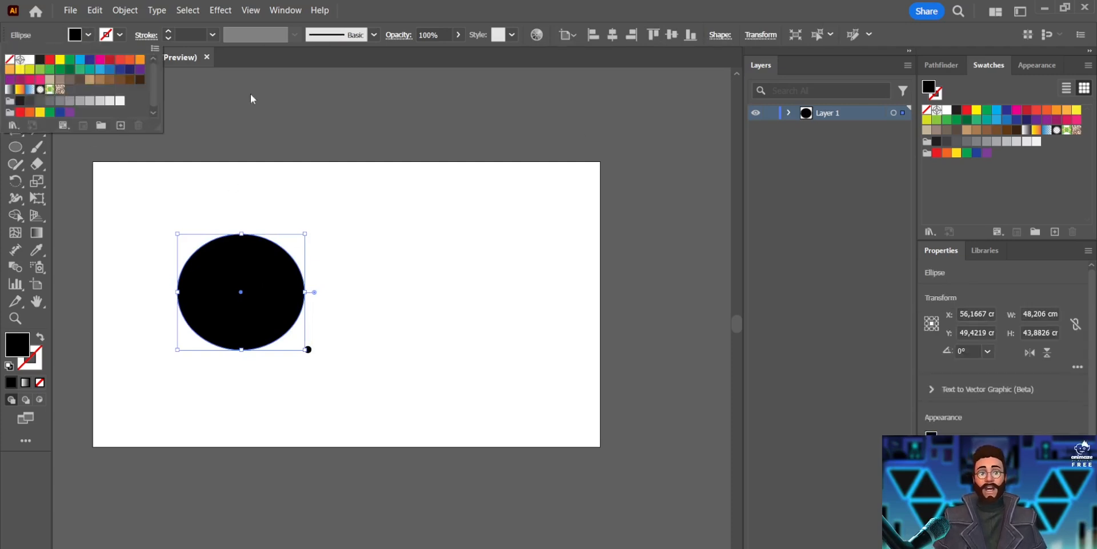
{"action": "left_click", "coordinate": [247, 127]}
{"action": "double_click", "coordinate": [16, 350]}
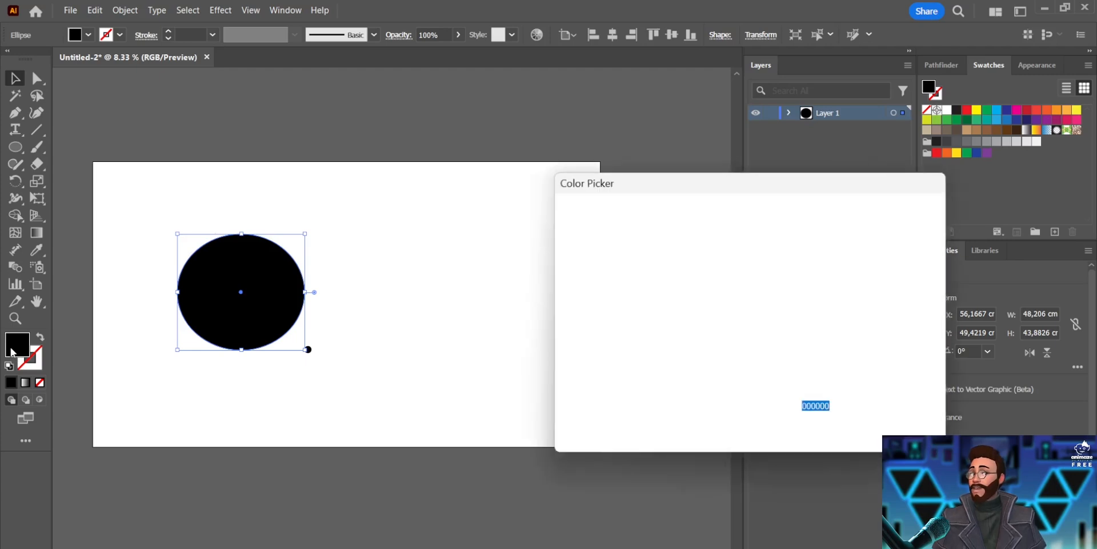
{"action": "left_click_drag", "start_coordinate": [617, 296], "coordinate": [713, 320]}
{"action": "left_click", "coordinate": [765, 282]}
{"action": "mouse_move", "coordinate": [715, 287]}
{"action": "left_mouse_down"}
{"action": "mouse_move", "coordinate": [721, 316]}
{"action": "mouse_move", "coordinate": [623, 289]}
{"action": "mouse_move", "coordinate": [600, 270]}
{"action": "mouse_move", "coordinate": [598, 306]}
{"action": "mouse_move", "coordinate": [649, 241]}
{"action": "mouse_move", "coordinate": [645, 255]}
{"action": "mouse_move", "coordinate": [704, 234]}
{"action": "left_mouse_up"}
{"action": "left_click", "coordinate": [767, 323]}
{"action": "left_click", "coordinate": [891, 236]}
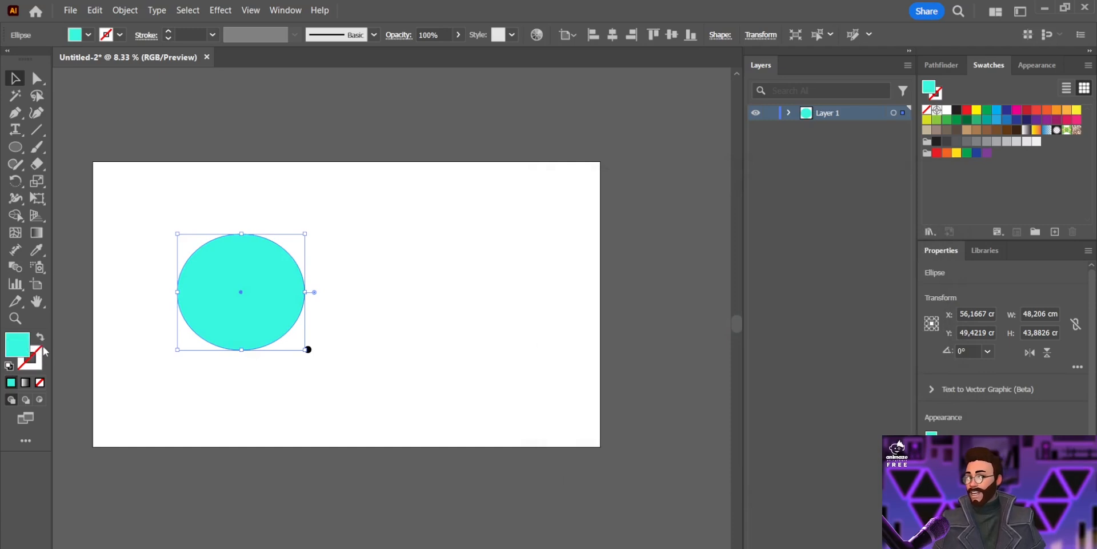
Give the ellipse a cyan stroke of 24 pt and a red fill
{"action": "left_click", "coordinate": [42, 338]}
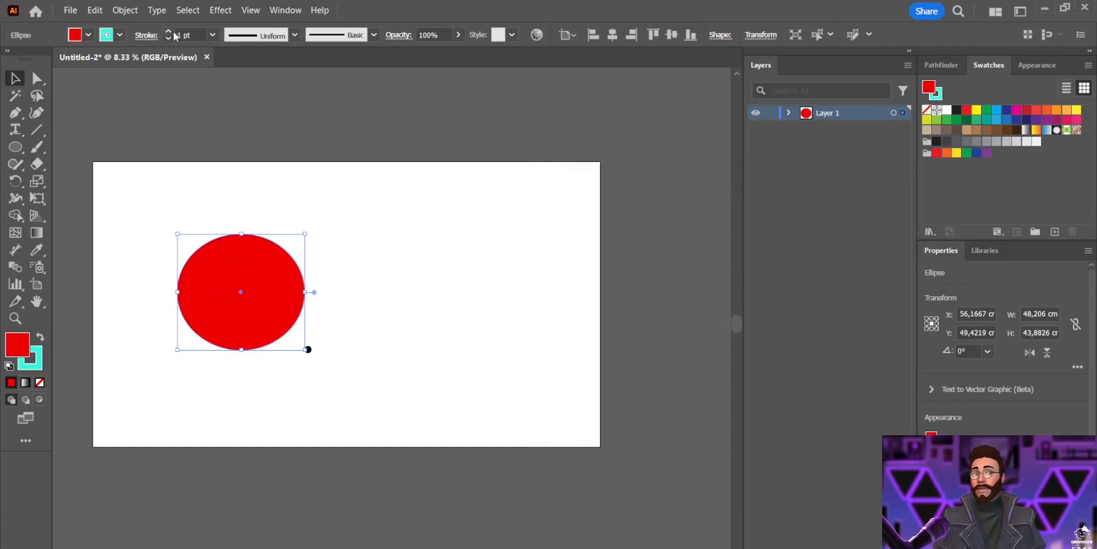
{"action": "left_click", "coordinate": [172, 32]}
{"action": "left_click", "coordinate": [172, 32]}
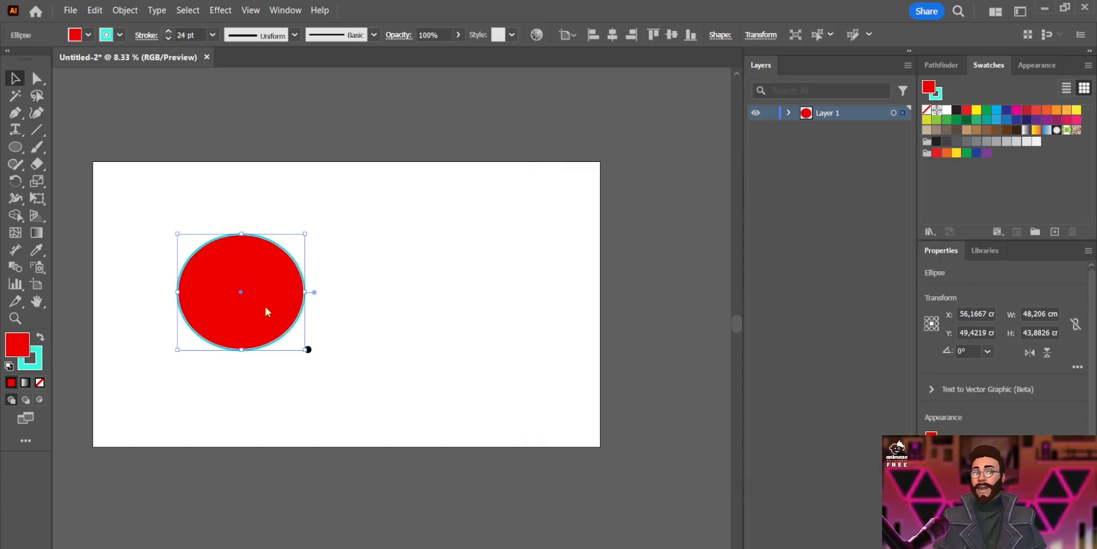
Select the ellipse together with the small dot and delete them
{"action": "left_click", "coordinate": [239, 216]}
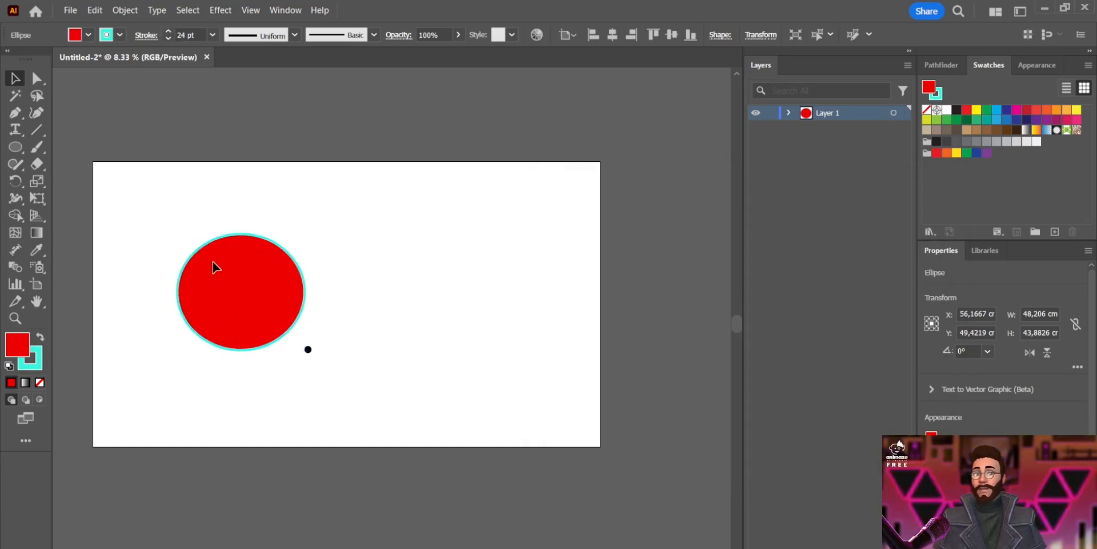
{"action": "left_click", "coordinate": [40, 338]}
{"action": "left_click", "coordinate": [40, 337]}
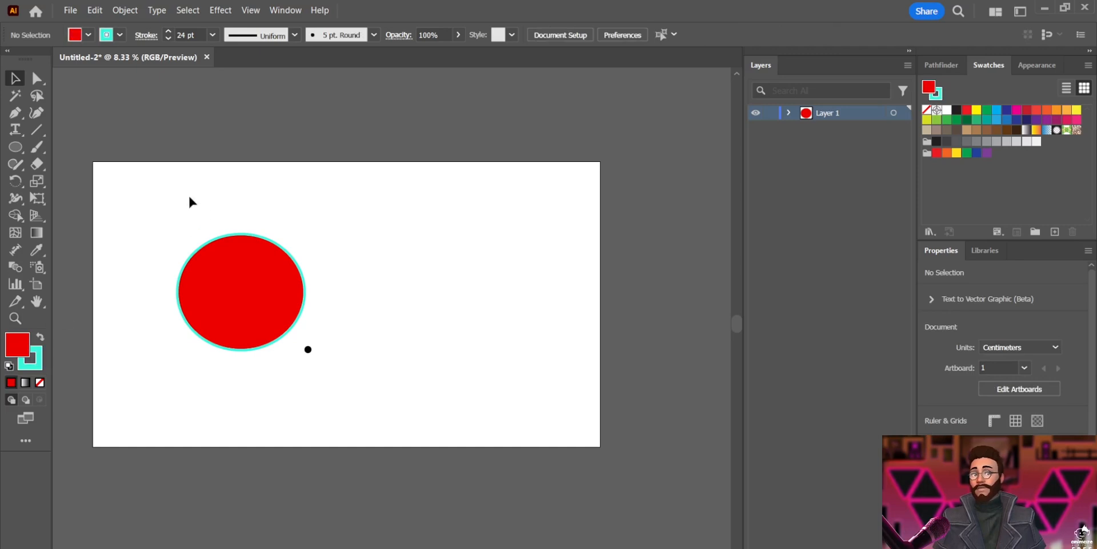
{"action": "left_click_drag", "start_coordinate": [377, 225], "coordinate": [221, 369]}
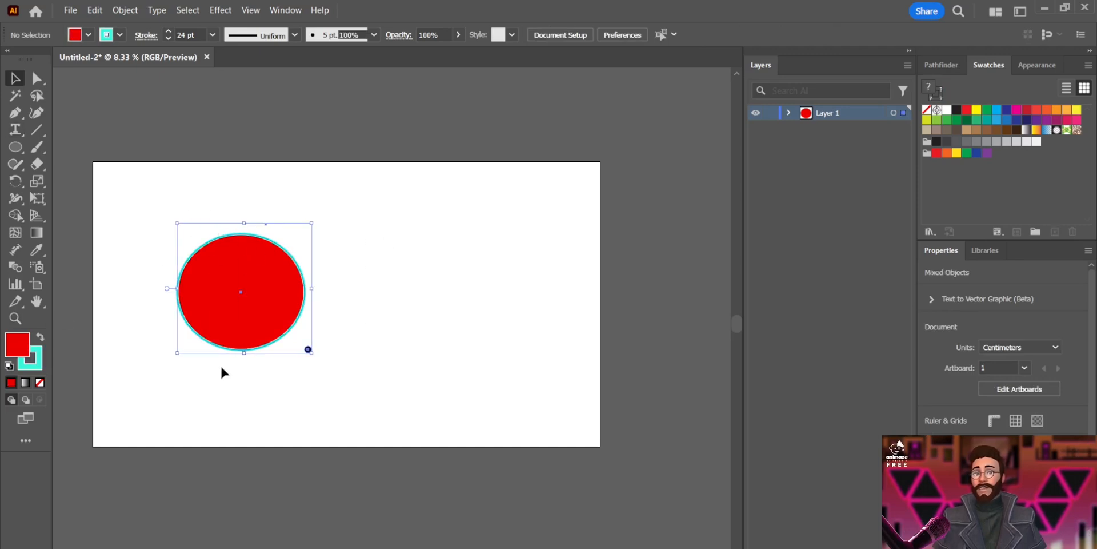
{"action": "key", "text": "Delete"}
Draw a curved closed shape with the Pen tool near the artboard's left side
{"action": "left_click", "coordinate": [15, 114]}
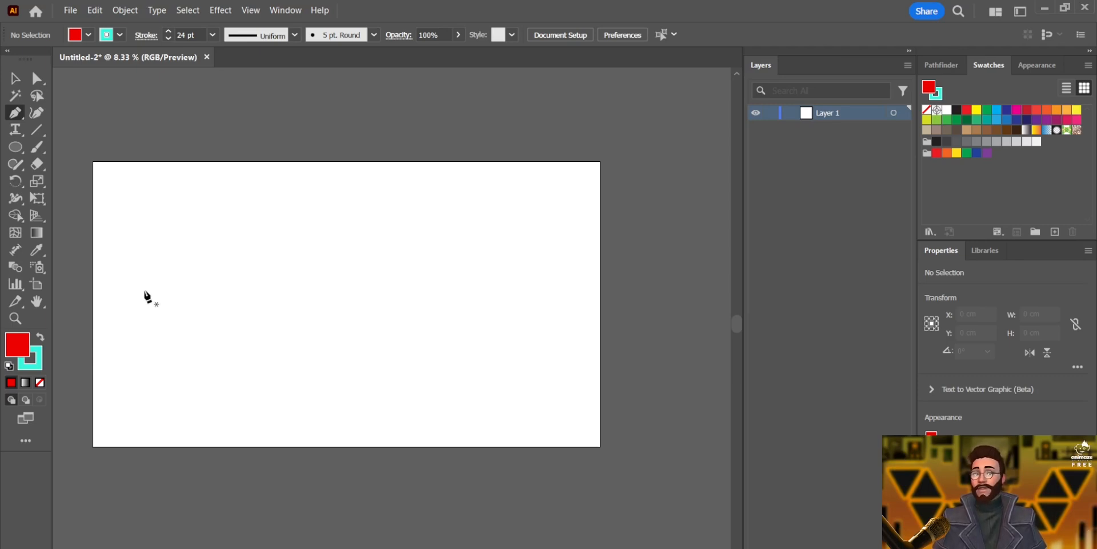
{"action": "left_click_drag", "start_coordinate": [156, 252], "coordinate": [177, 270]}
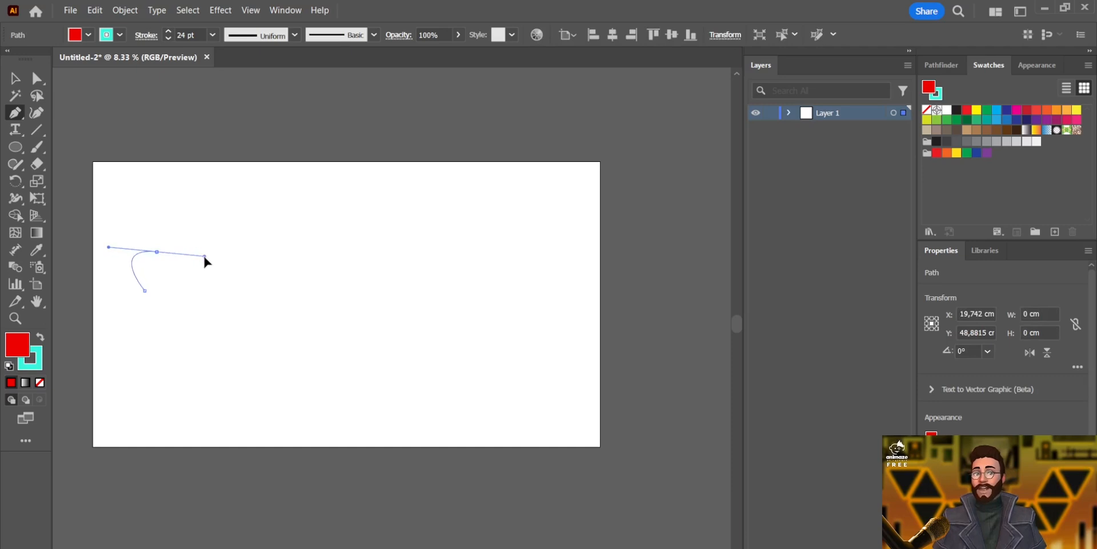
{"action": "left_click_drag", "start_coordinate": [267, 290], "coordinate": [240, 317]}
{"action": "left_click", "coordinate": [145, 290]}
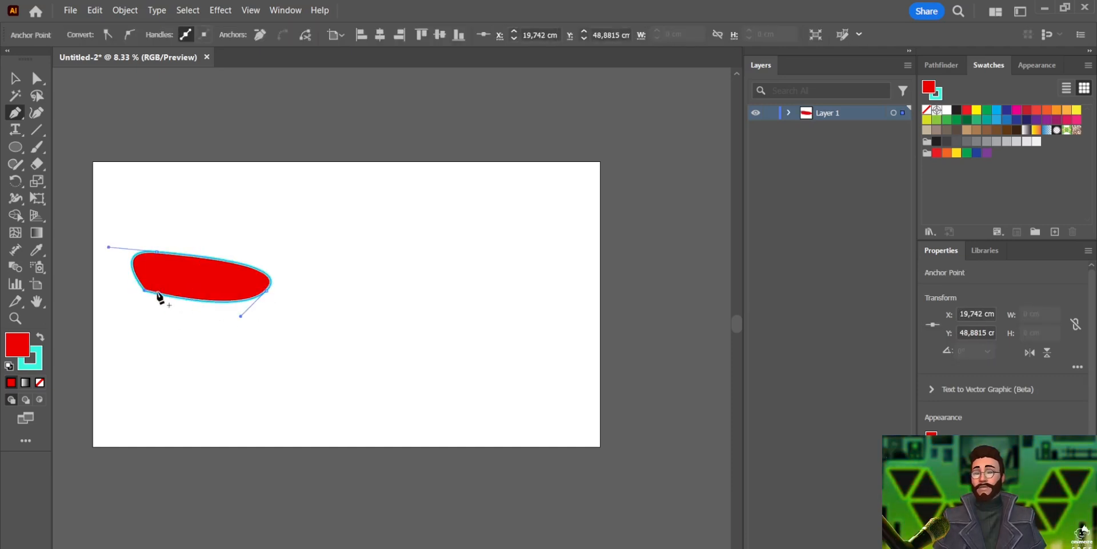
Draw a second curved shape with the Pen tool in the middle of the artboard, closing it at its start point
{"action": "left_click", "coordinate": [343, 282]}
{"action": "left_click_drag", "start_coordinate": [353, 214], "coordinate": [395, 250]}
{"action": "left_click_drag", "start_coordinate": [403, 342], "coordinate": [370, 361]}
{"action": "left_click_drag", "start_coordinate": [453, 262], "coordinate": [424, 224]}
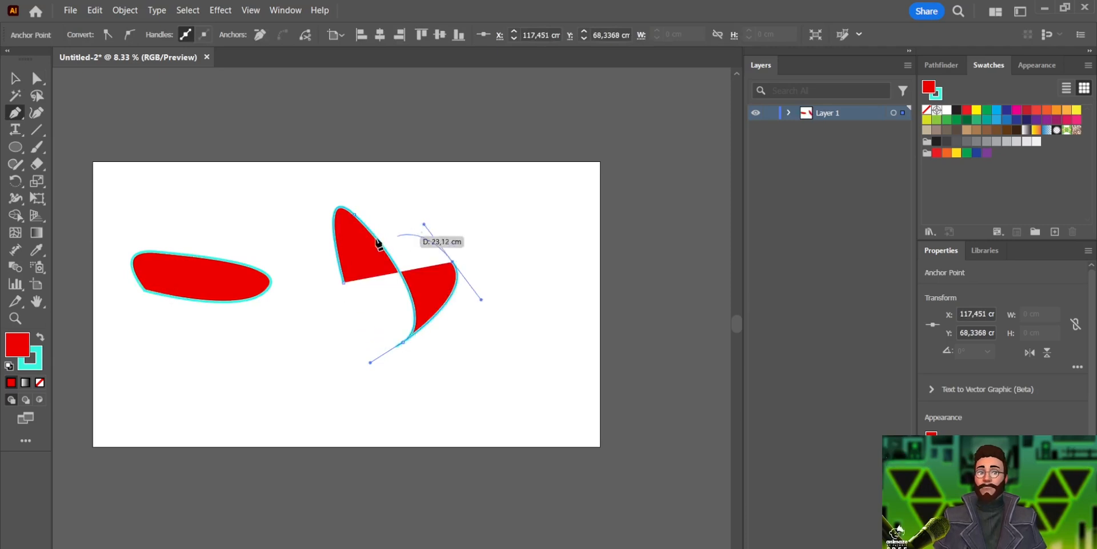
{"action": "left_click", "coordinate": [344, 282]}
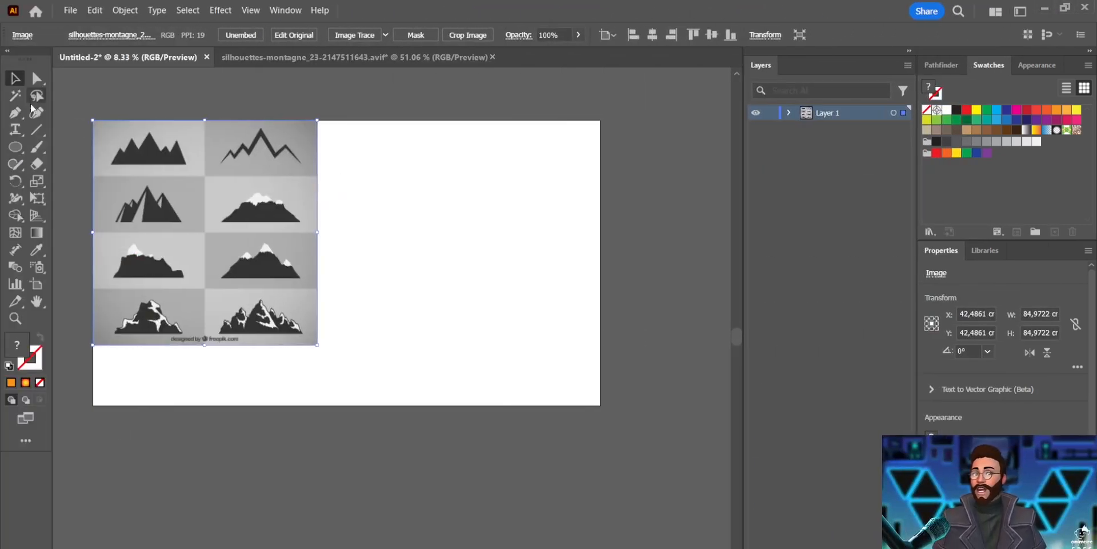
Trace the zigzag mountain outline of the reference image with the Pen tool, anchor by anchor
{"action": "key", "text": "ctrl+shift+a"}
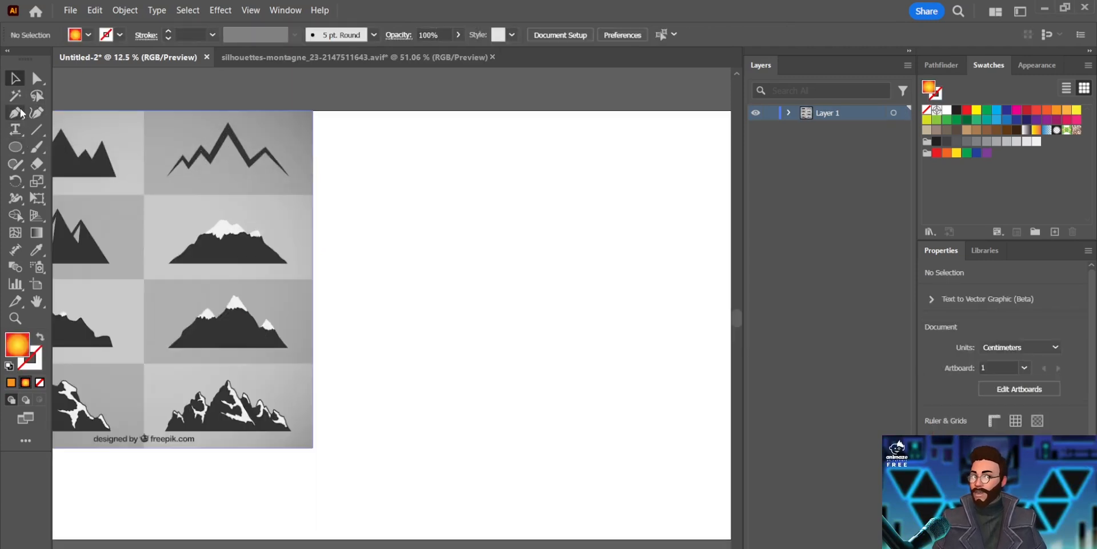
{"action": "left_click_drag", "start_coordinate": [368, 179], "coordinate": [523, 203]}
{"action": "left_click", "coordinate": [15, 113]}
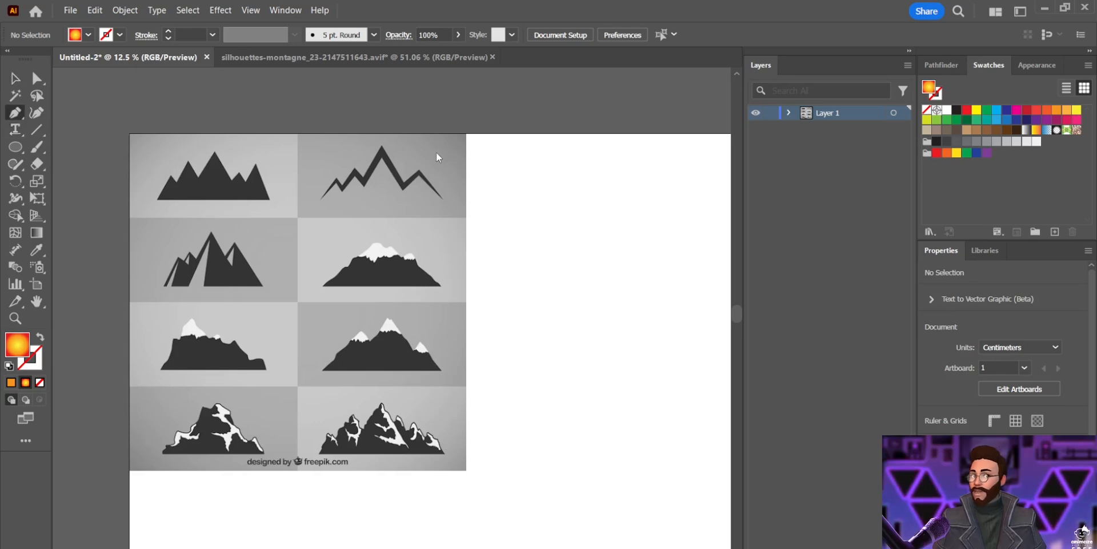
{"action": "key", "text": "ctrl+plus"}
{"action": "key", "text": "ctrl+plus"}
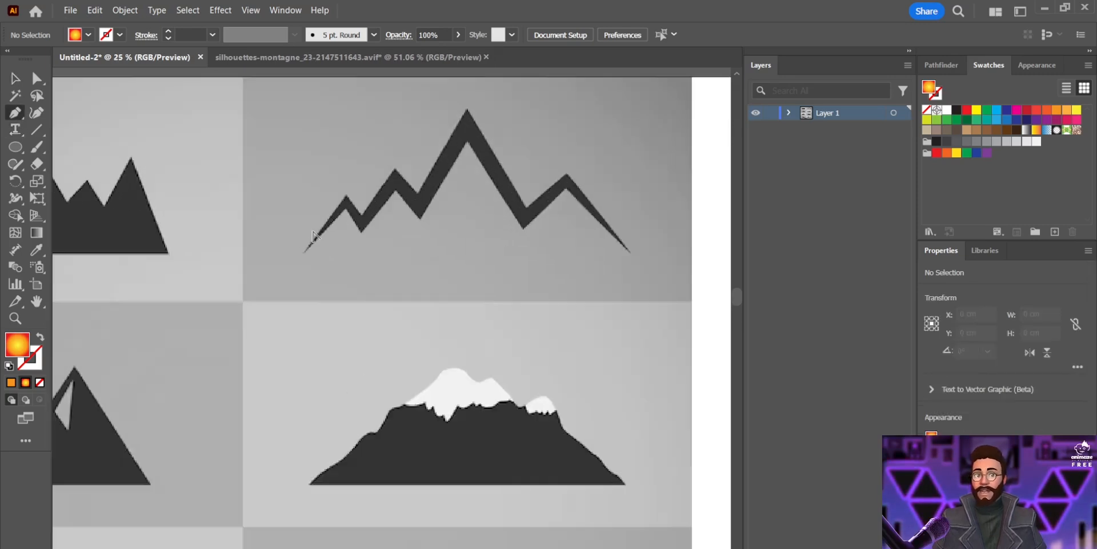
{"action": "key", "text": "ctrl+plus"}
{"action": "key", "text": "ctrl+plus"}
{"action": "left_click", "coordinate": [299, 273]}
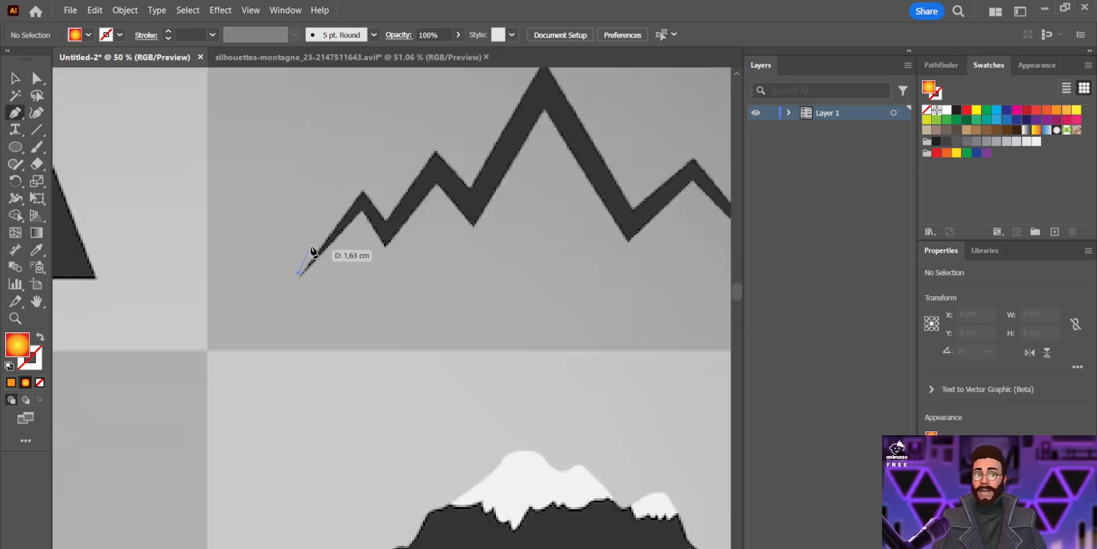
{"action": "left_click", "coordinate": [362, 190]}
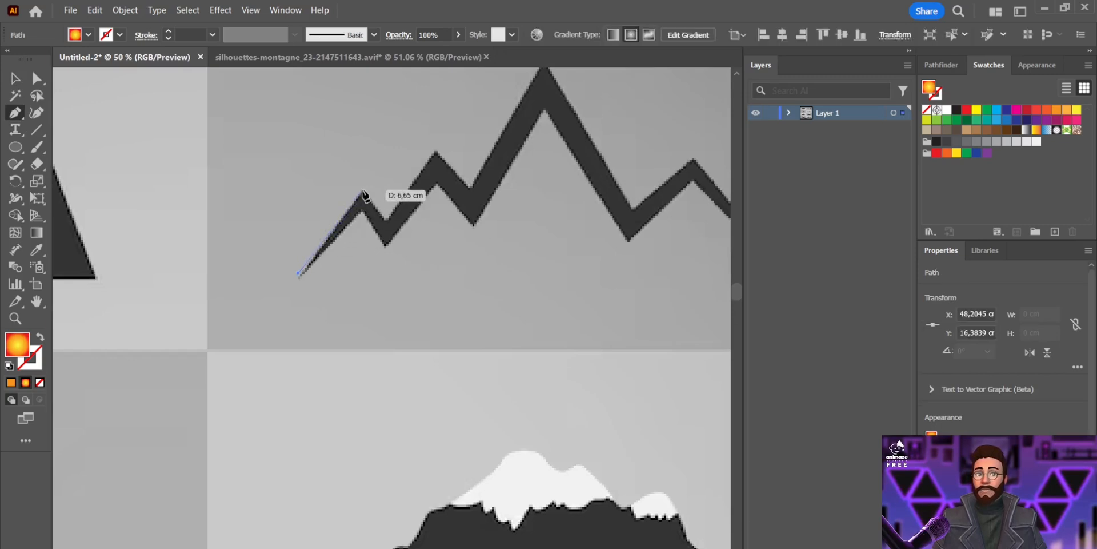
{"action": "left_click", "coordinate": [387, 222]}
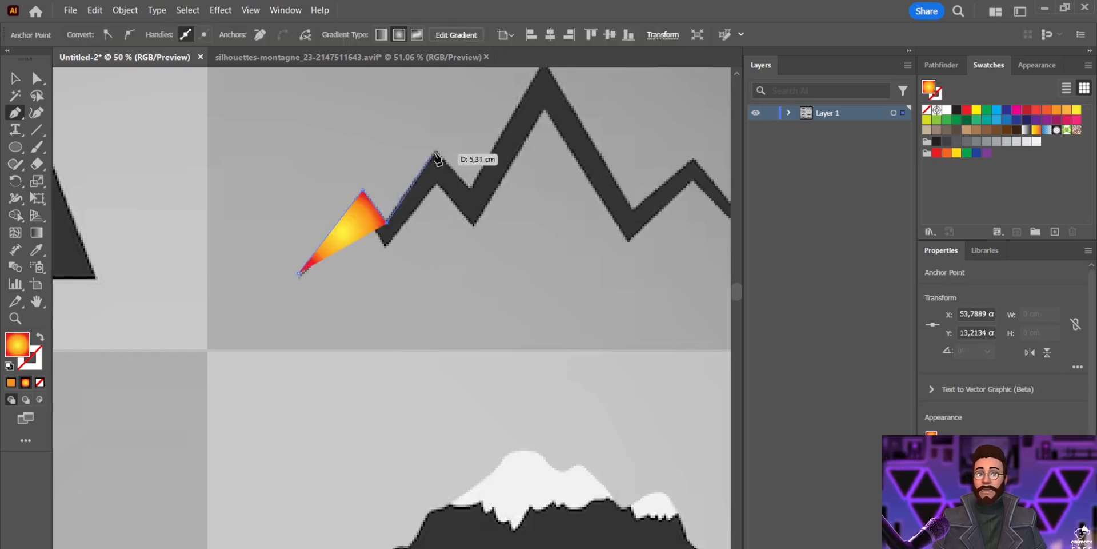
{"action": "left_click", "coordinate": [436, 153]}
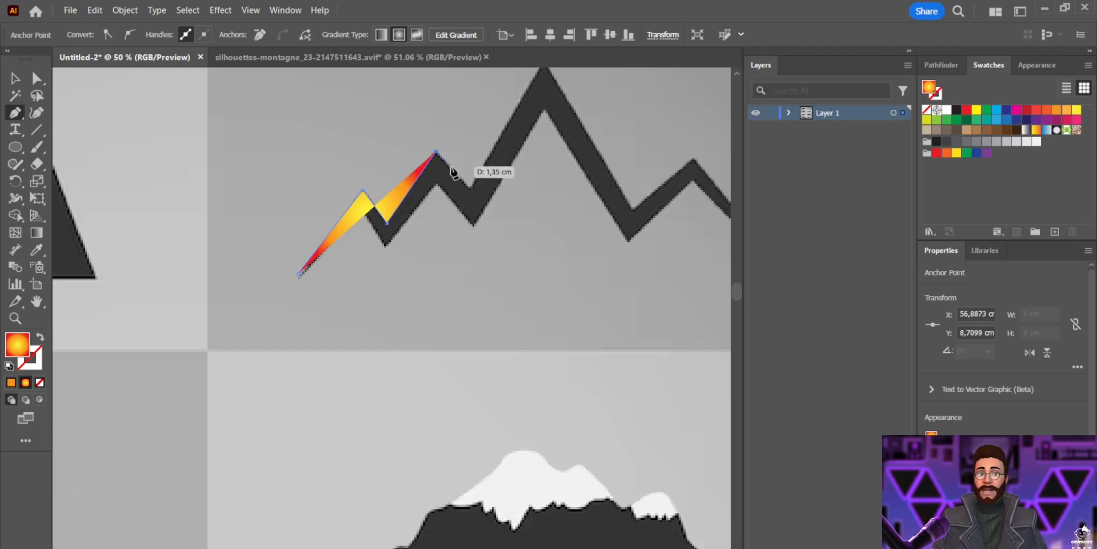
{"action": "left_click", "coordinate": [472, 189]}
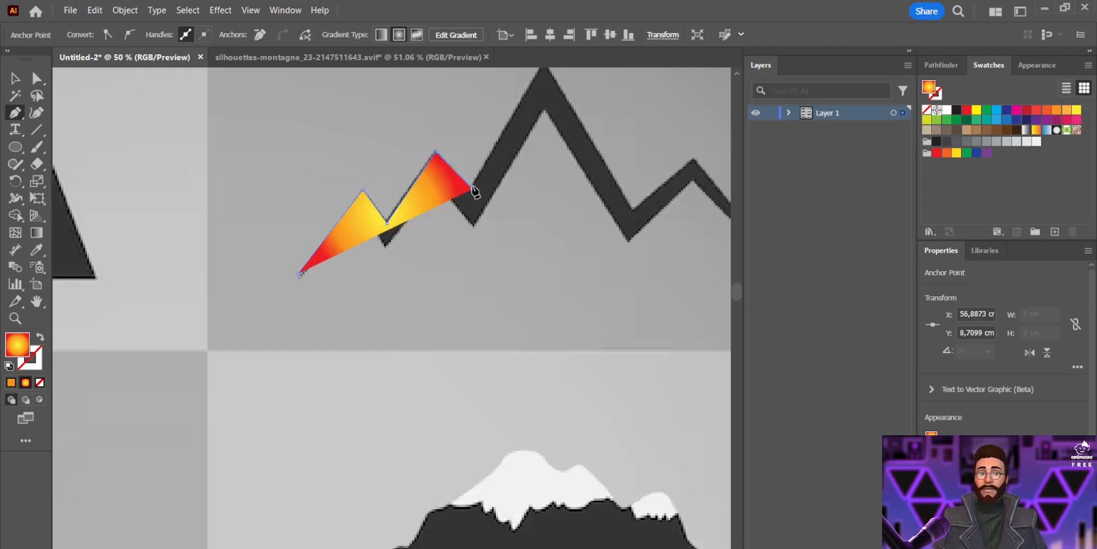
{"action": "scroll", "coordinate": [539, 82], "scroll_direction": "up", "scroll_amount": 1}
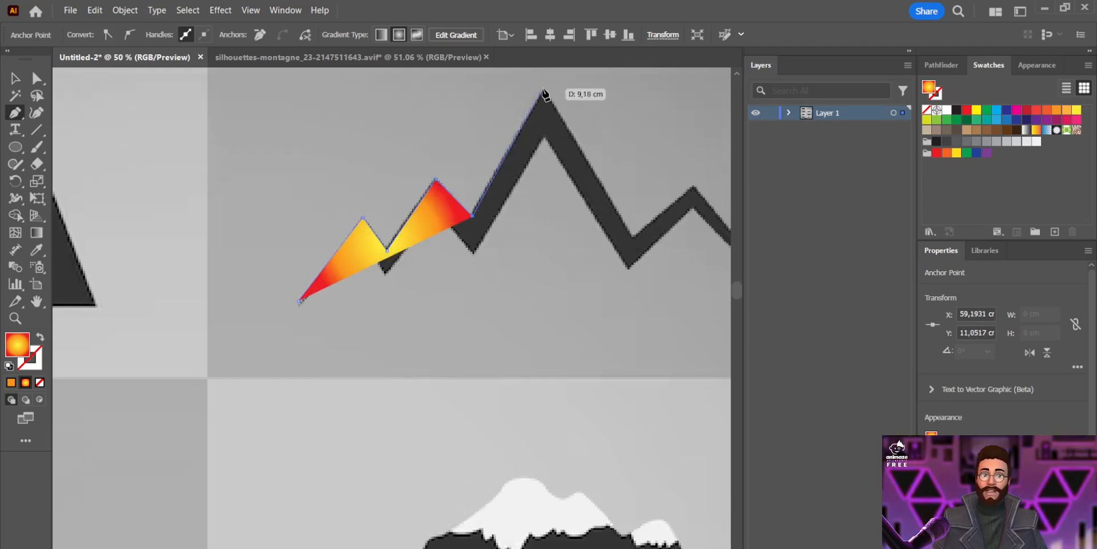
{"action": "left_click", "coordinate": [542, 90]}
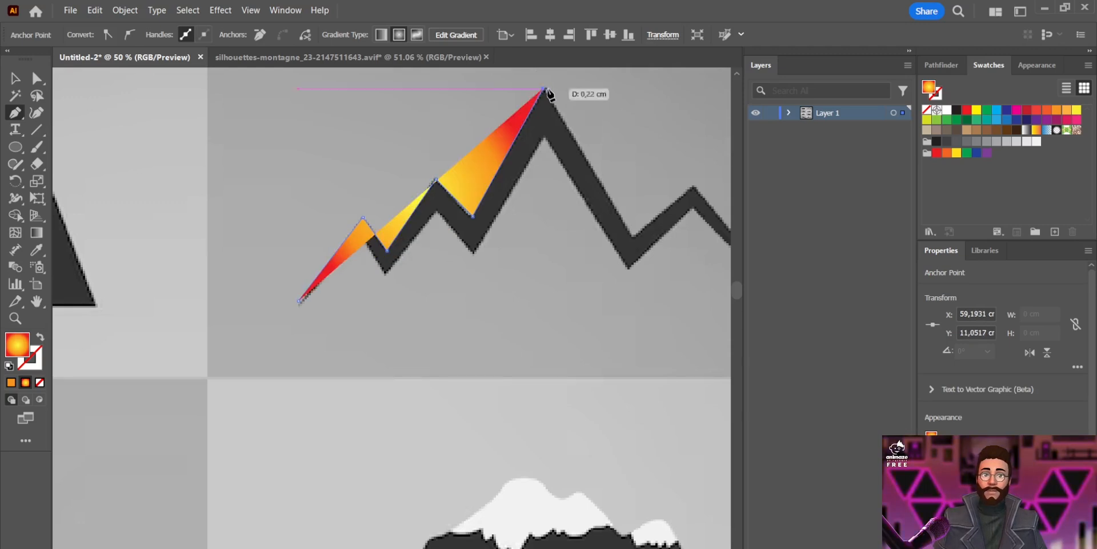
{"action": "left_click", "coordinate": [633, 235]}
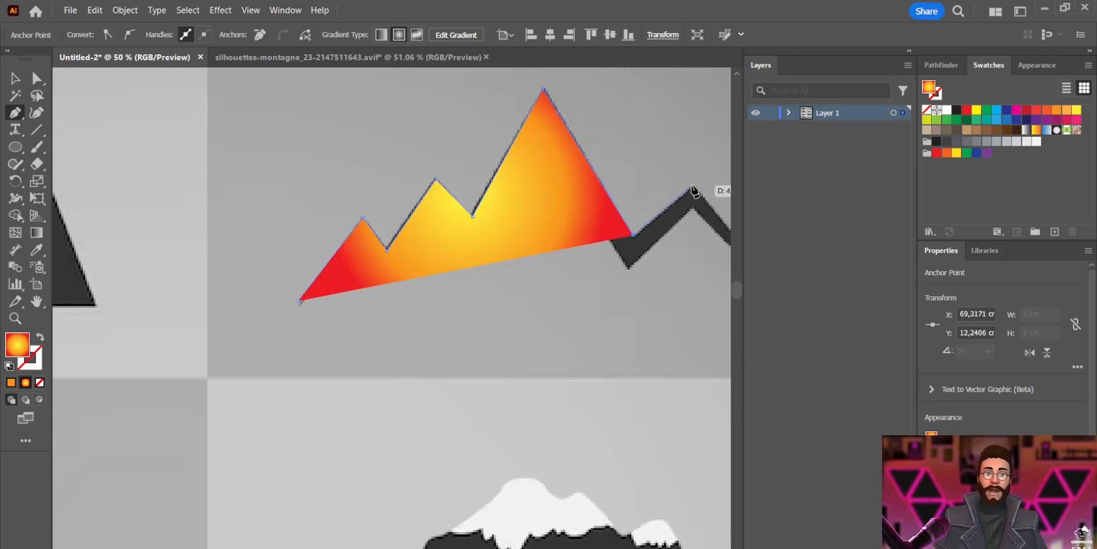
{"action": "left_click", "coordinate": [692, 186]}
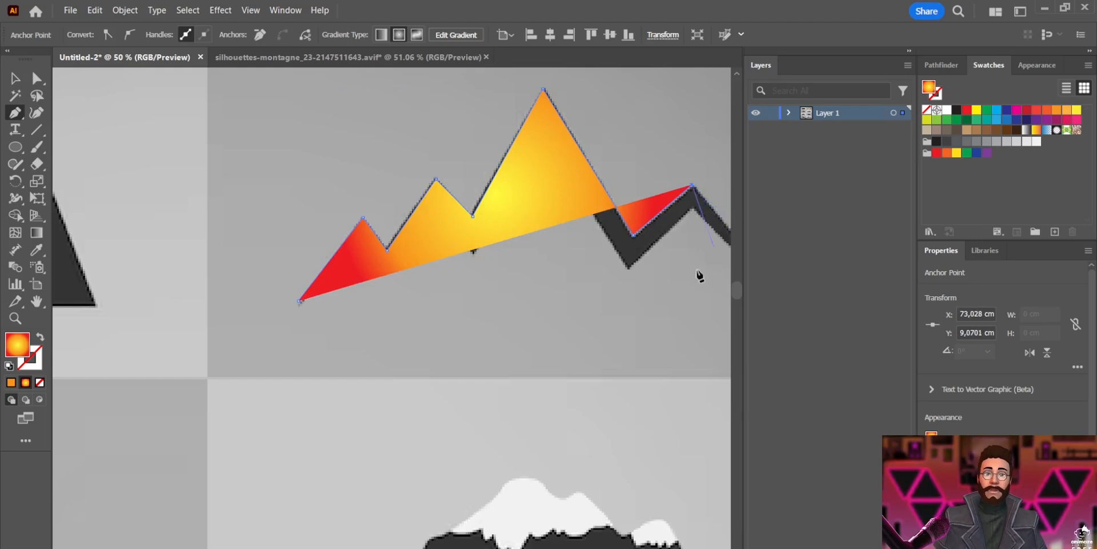
{"action": "scroll", "coordinate": [391, 308], "scroll_direction": "right", "scroll_amount": 10}
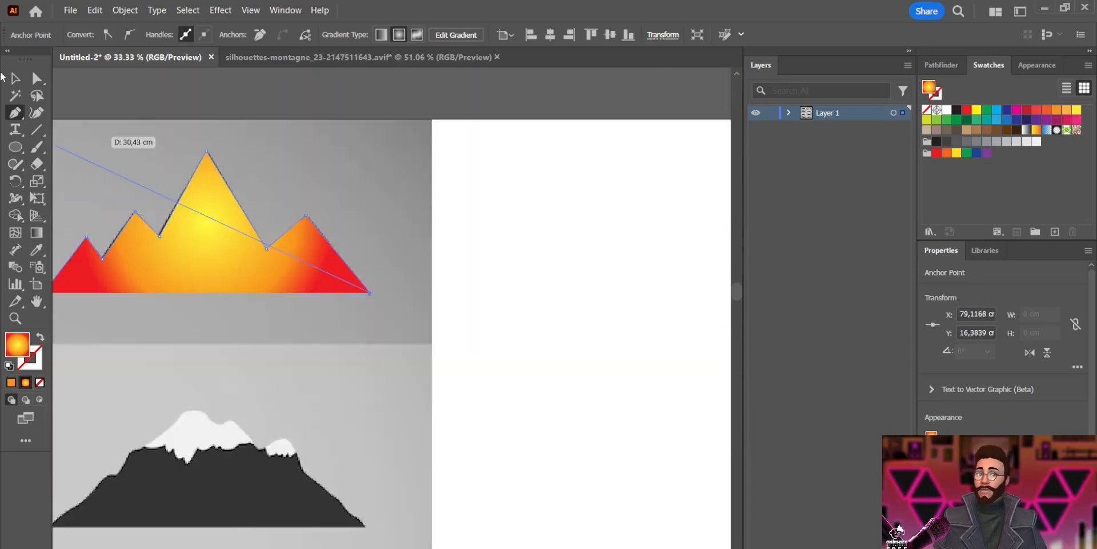
{"action": "left_click", "coordinate": [14, 85]}
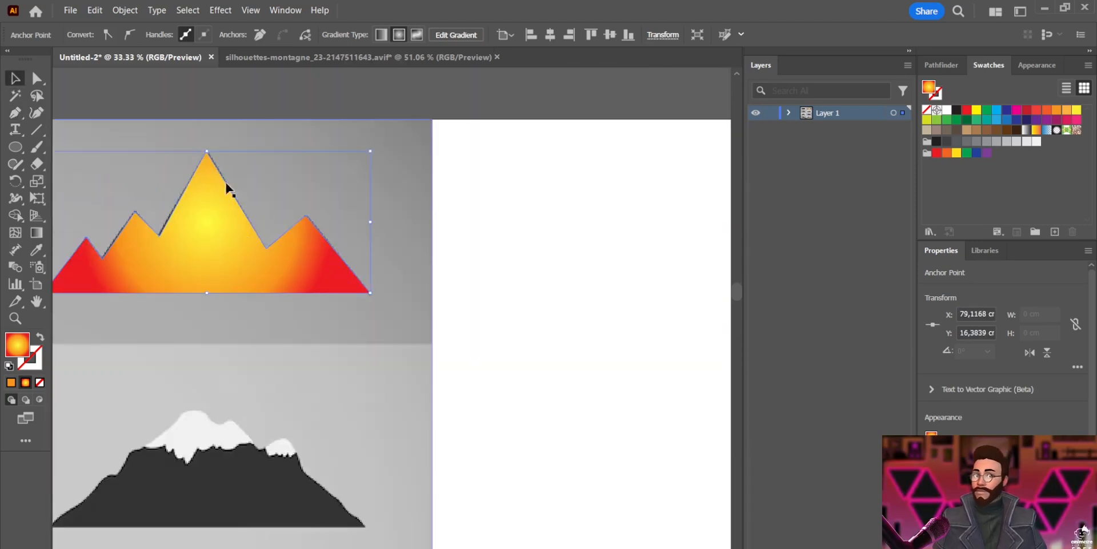
Move the traced mountain path onto the blank artboard area and set its fill to none
{"action": "left_click_drag", "start_coordinate": [228, 263], "coordinate": [592, 292]}
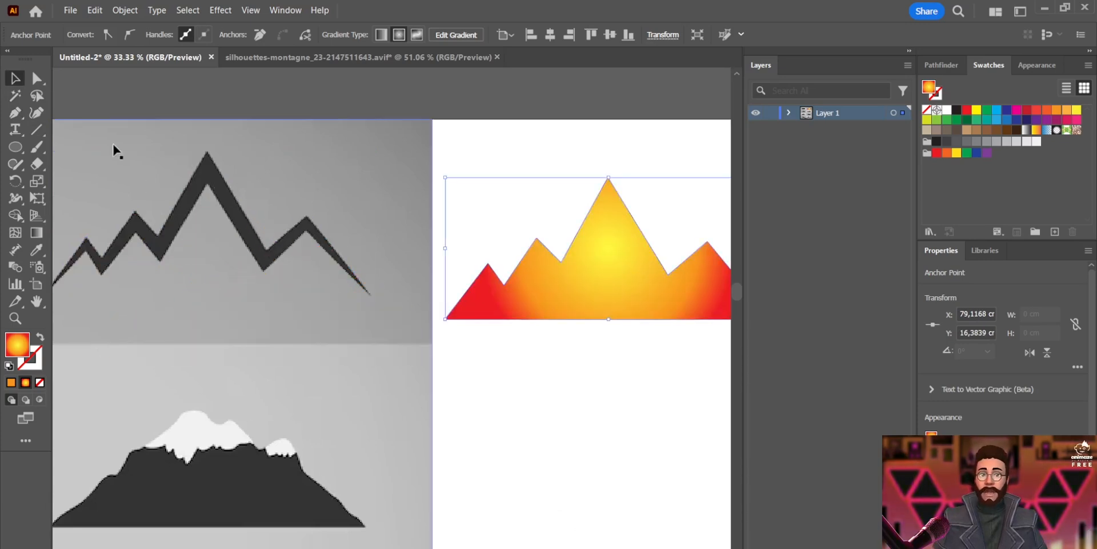
{"action": "left_click", "coordinate": [89, 35]}
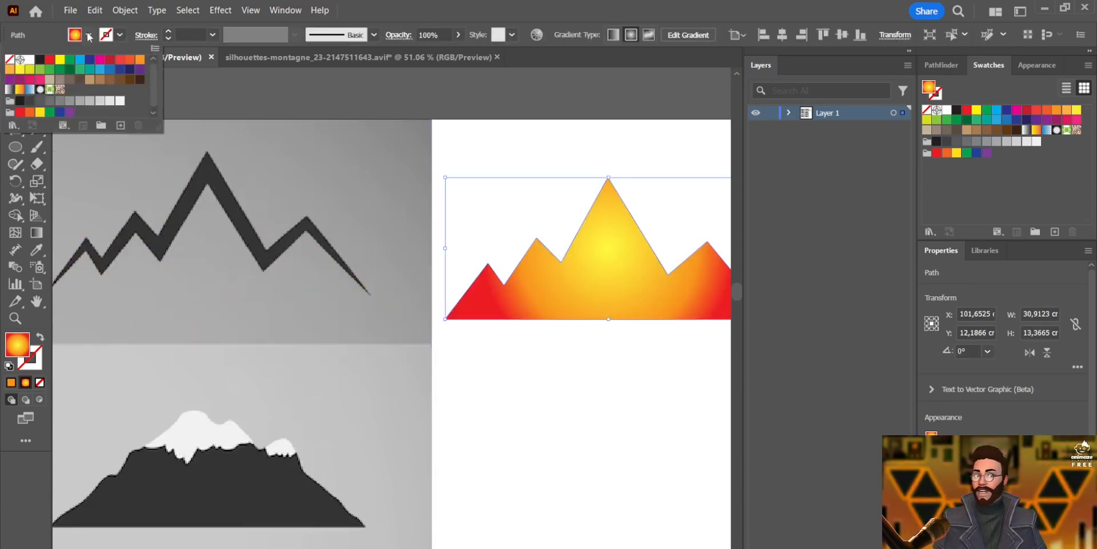
{"action": "left_click", "coordinate": [9, 59]}
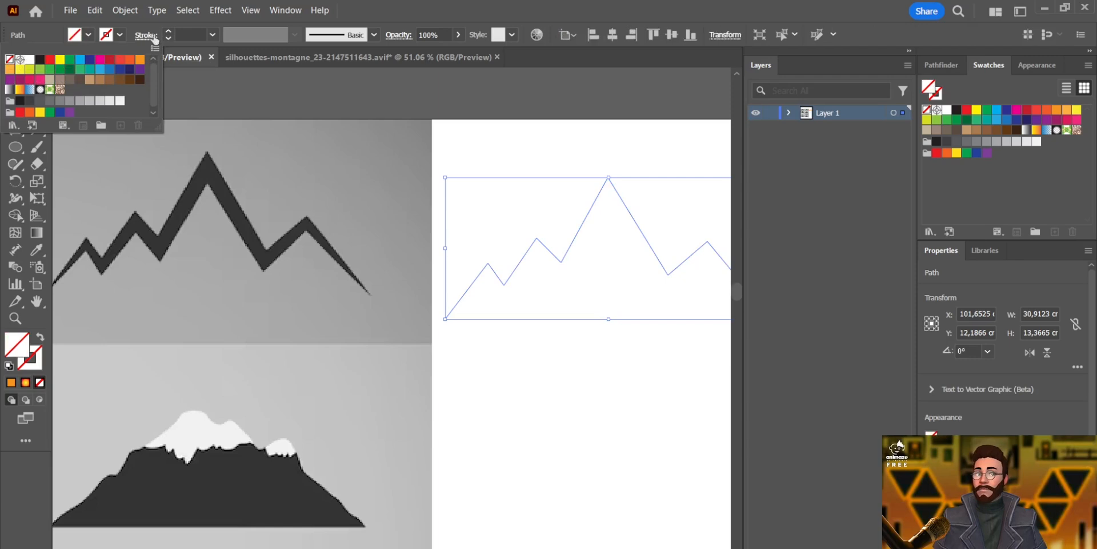
Give the mountain path a black stroke of 7 pt
{"action": "left_click", "coordinate": [118, 35]}
{"action": "left_click", "coordinate": [39, 60]}
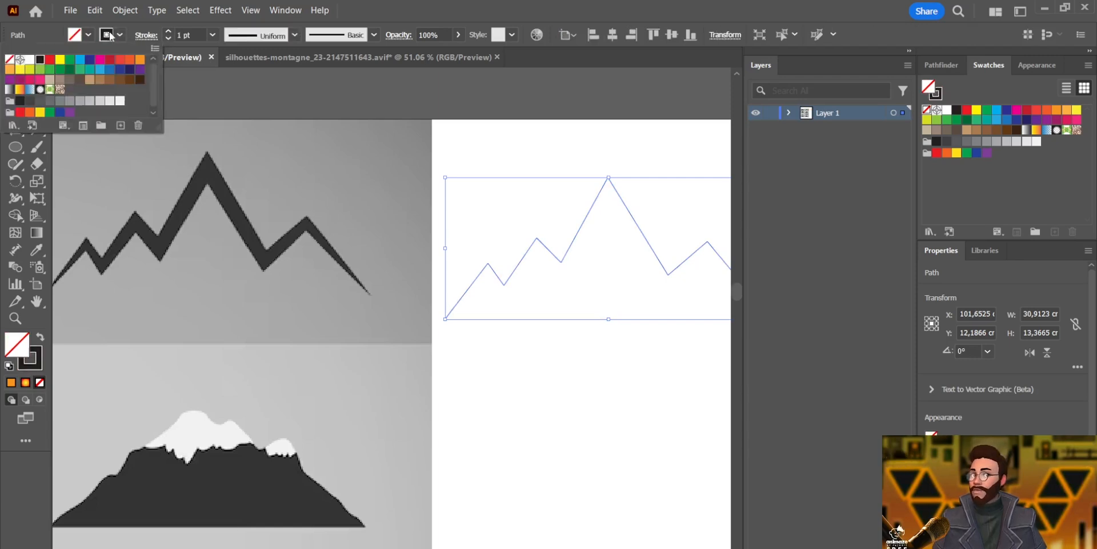
{"action": "left_click", "coordinate": [169, 32]}
{"action": "left_click", "coordinate": [169, 32]}
{"action": "left_click", "coordinate": [169, 32]}
{"action": "left_click", "coordinate": [169, 32]}
{"action": "left_click", "coordinate": [170, 32]}
{"action": "left_click", "coordinate": [169, 32]}
{"action": "left_click", "coordinate": [169, 32]}
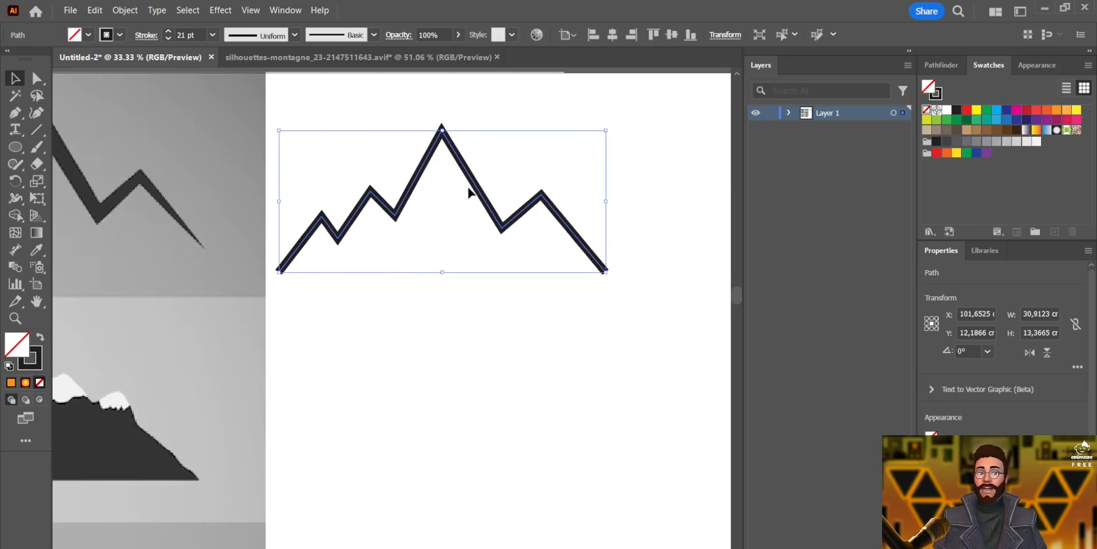
Reposition the mountain path on the artboard, undoing an accidental drag
{"action": "left_click_drag", "start_coordinate": [468, 193], "coordinate": [632, 266]}
{"action": "scroll", "coordinate": [564, 235], "scroll_direction": "down", "scroll_amount": 2}
{"action": "scroll", "coordinate": [536, 407], "scroll_direction": "down", "scroll_amount": 1}
{"action": "left_click", "coordinate": [537, 400]}
{"action": "left_click_drag", "start_coordinate": [367, 265], "coordinate": [68, 154]}
{"action": "key", "text": "ctrl+z"}
Draw a circle about 26 x 26 cm over the mountain path with the Ellipse tool and nudge it upward
{"action": "left_click", "coordinate": [15, 147]}
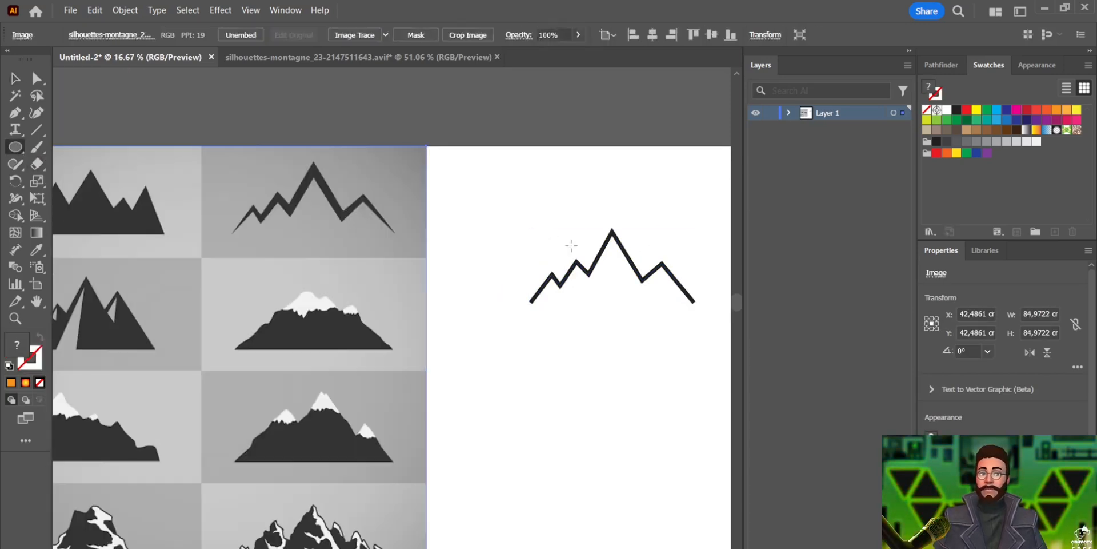
{"action": "left_click_drag", "start_coordinate": [542, 223], "coordinate": [681, 302]}
{"action": "left_click", "coordinate": [18, 78]}
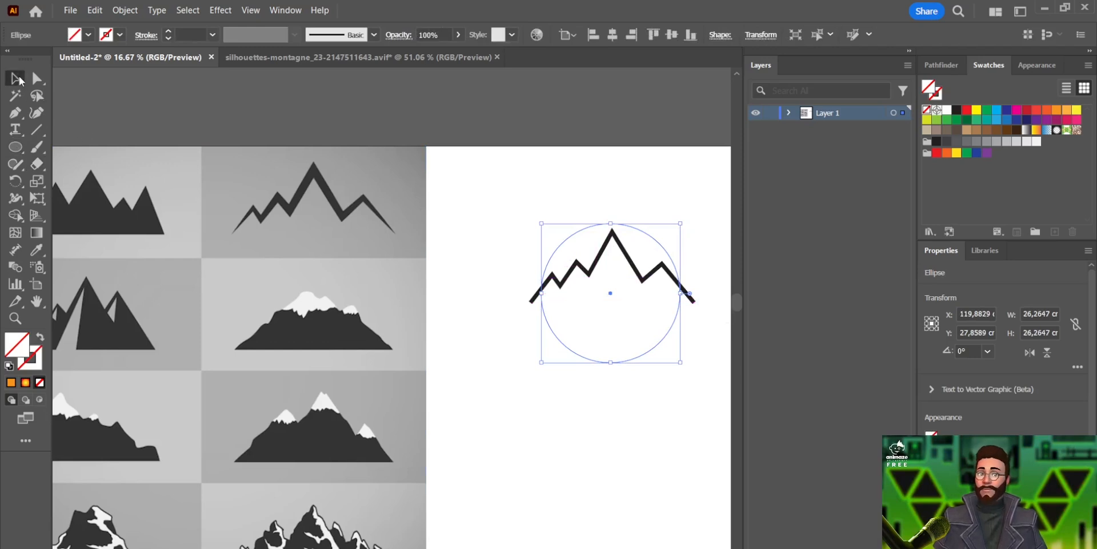
{"action": "left_click_drag", "start_coordinate": [634, 231], "coordinate": [634, 213]}
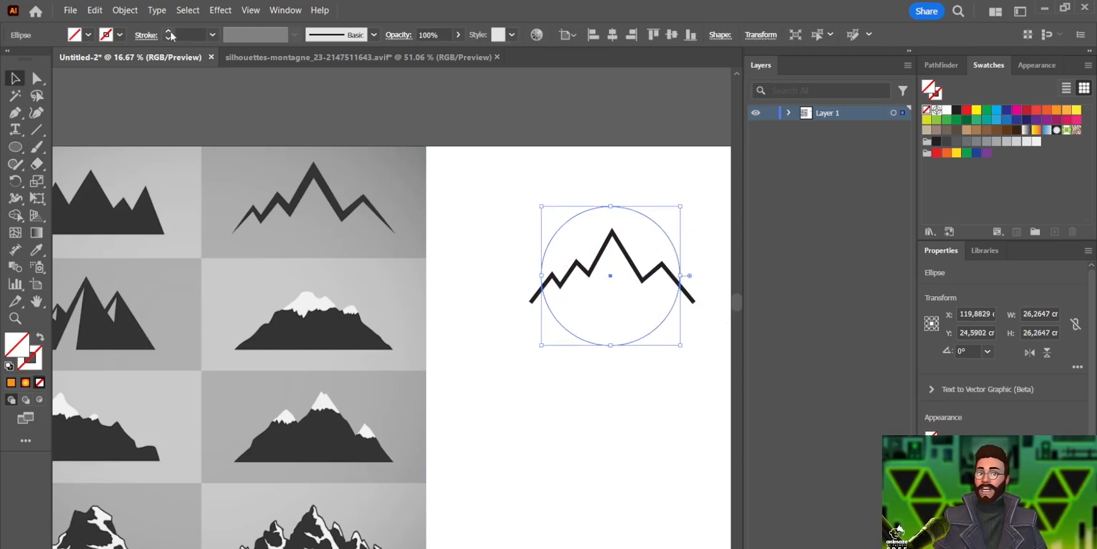
Set the circle's stroke weight to 10 pt and move it up above the mountain's base
{"action": "left_click", "coordinate": [170, 32]}
{"action": "left_click", "coordinate": [169, 32]}
{"action": "left_click", "coordinate": [169, 32]}
{"action": "left_click", "coordinate": [169, 32]}
{"action": "left_click", "coordinate": [169, 32]}
{"action": "left_click", "coordinate": [169, 32]}
{"action": "mouse_move", "coordinate": [656, 221]}
{"action": "left_mouse_down"}
{"action": "mouse_move", "coordinate": [644, 181]}
{"action": "mouse_move", "coordinate": [655, 187]}
{"action": "left_mouse_up"}
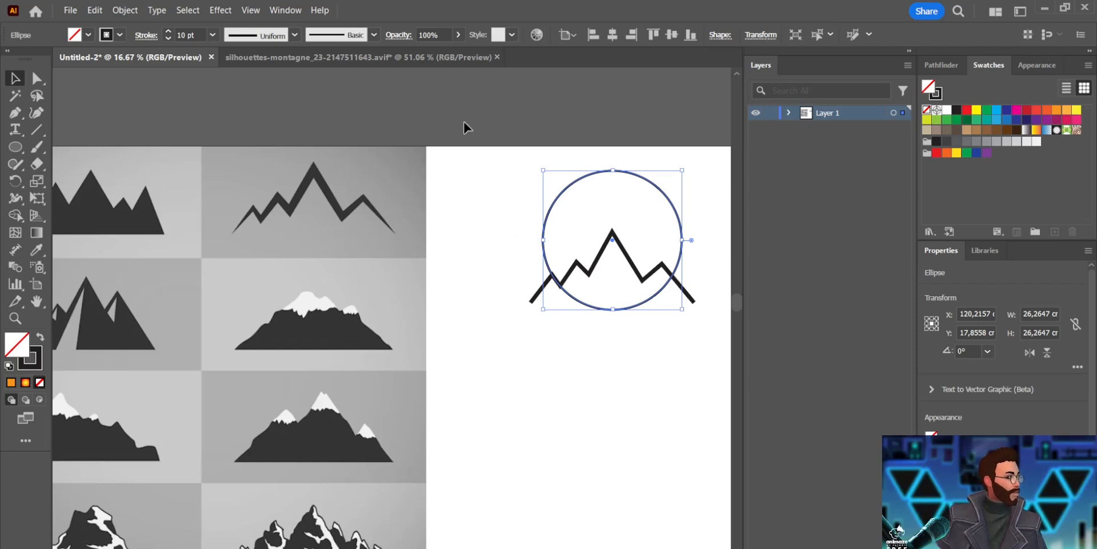
Open the Gradient panel and apply a radial gradient fill to the circle
{"action": "left_click", "coordinate": [284, 8]}
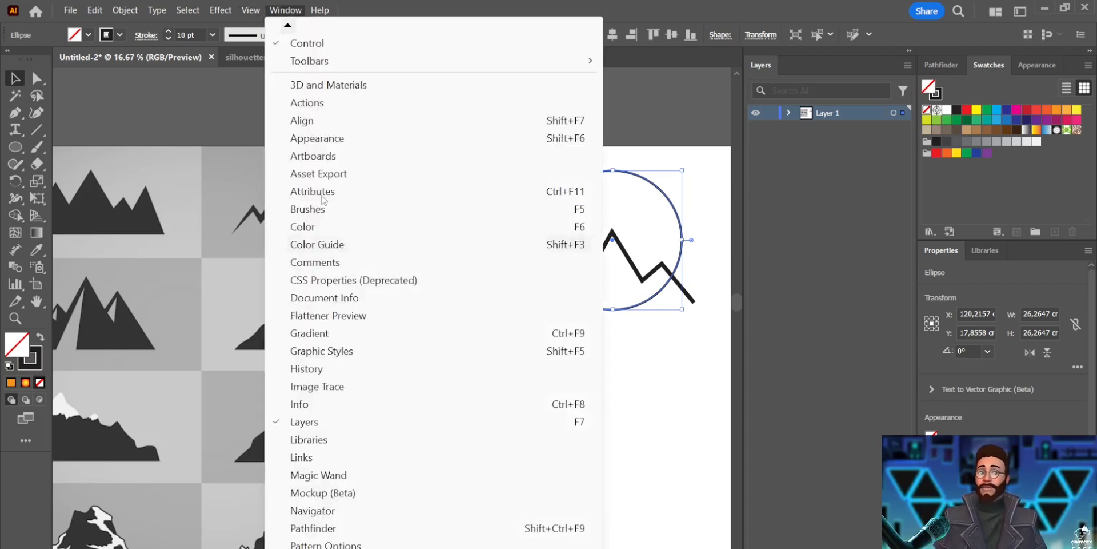
{"action": "left_click", "coordinate": [340, 337]}
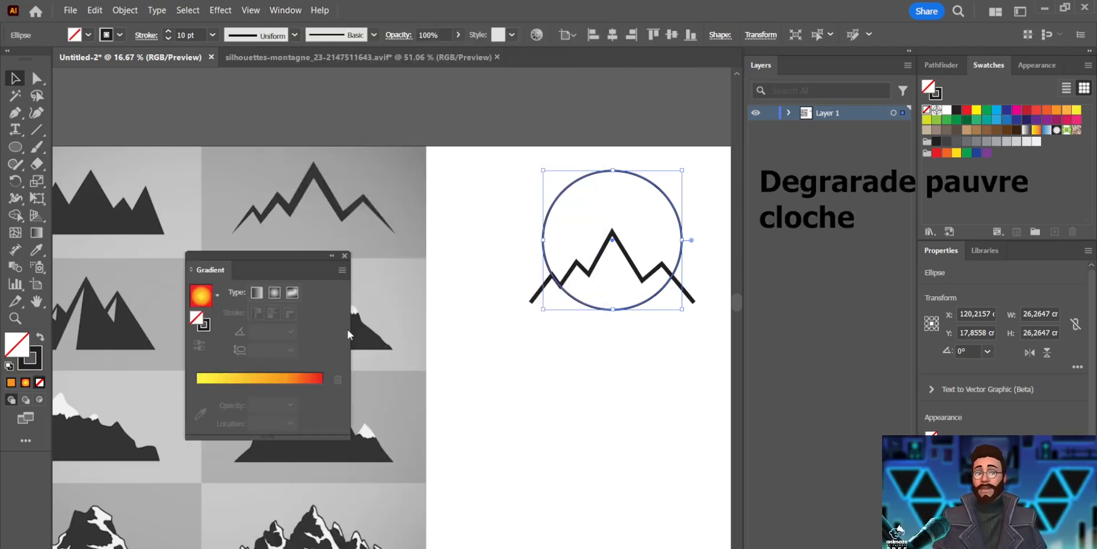
{"action": "left_click", "coordinate": [274, 293]}
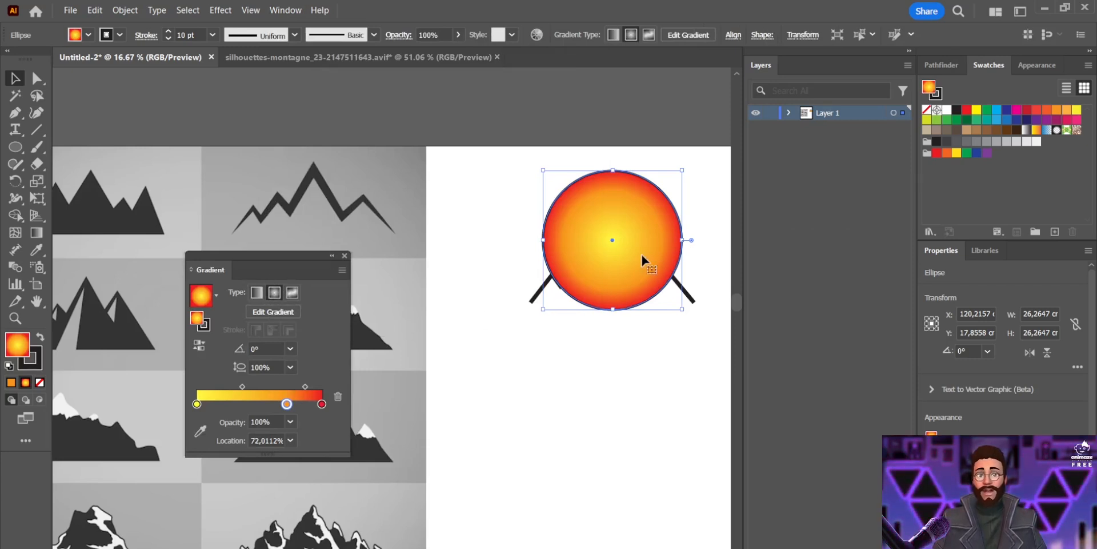
Change the gradient's left stop to light gray, then delete a stop from the gradient
{"action": "double_click", "coordinate": [197, 404]}
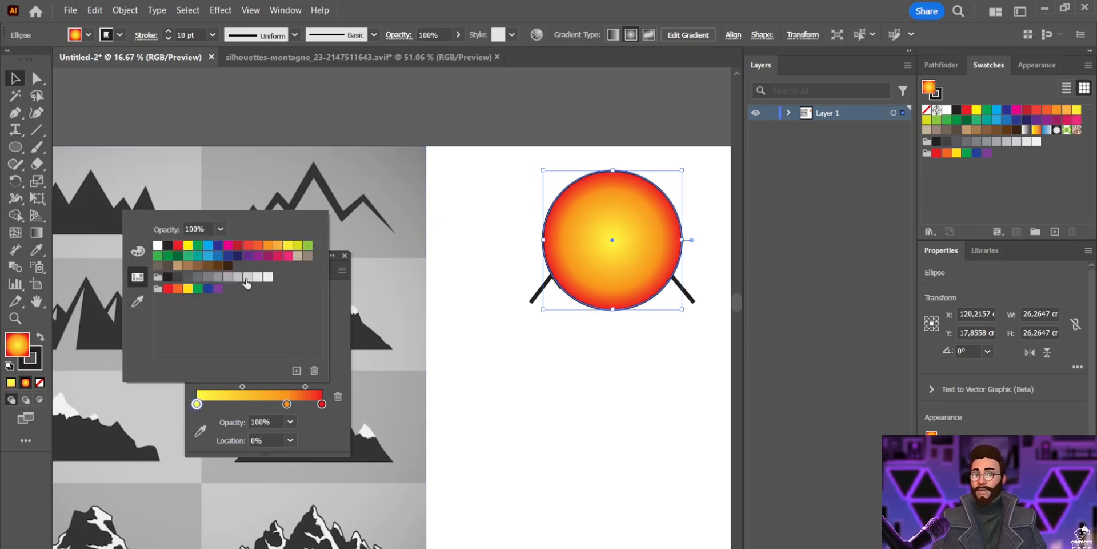
{"action": "left_click", "coordinate": [248, 277]}
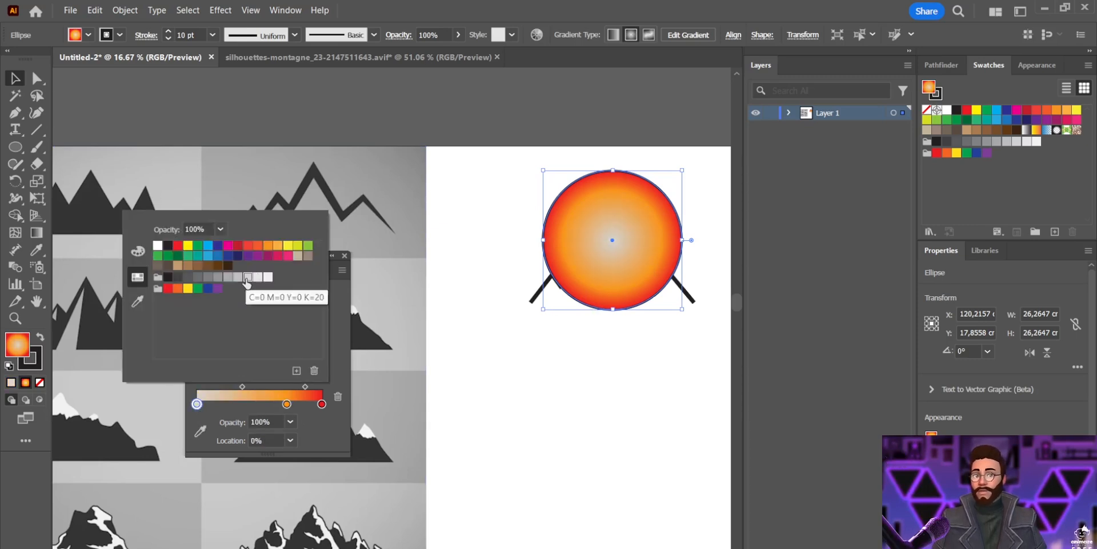
{"action": "left_click", "coordinate": [287, 407]}
{"action": "left_click", "coordinate": [338, 397]}
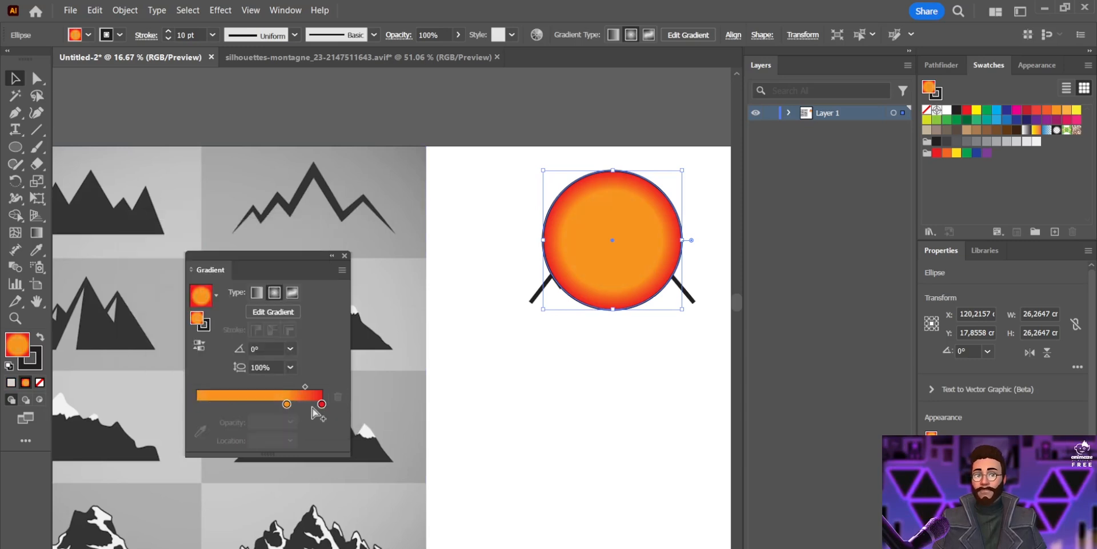
Set the gradient's right stop to a gray swatch
{"action": "double_click", "coordinate": [322, 404]}
{"action": "left_click", "coordinate": [198, 279]}
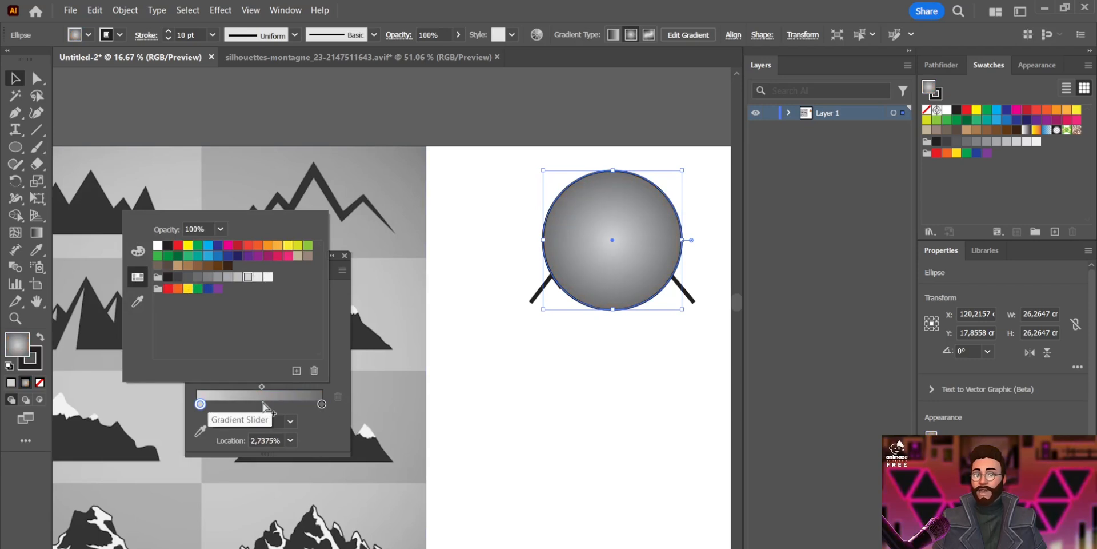
Add a middle stop to the circle's gradient, set it to a dark gray swatch, and nudge it slightly right
{"action": "key", "text": "Escape"}
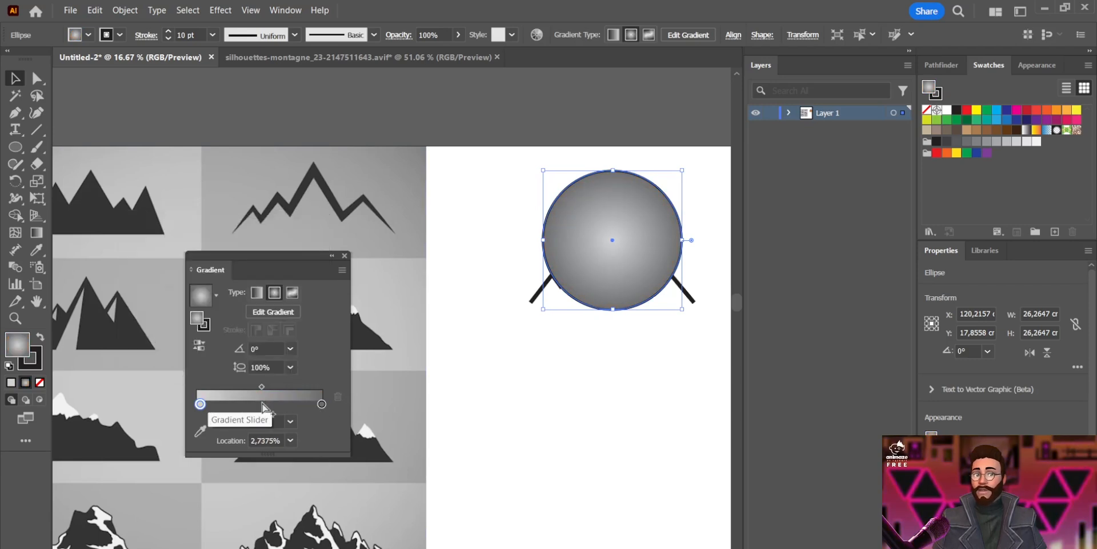
{"action": "left_click", "coordinate": [262, 405]}
{"action": "double_click", "coordinate": [262, 404]}
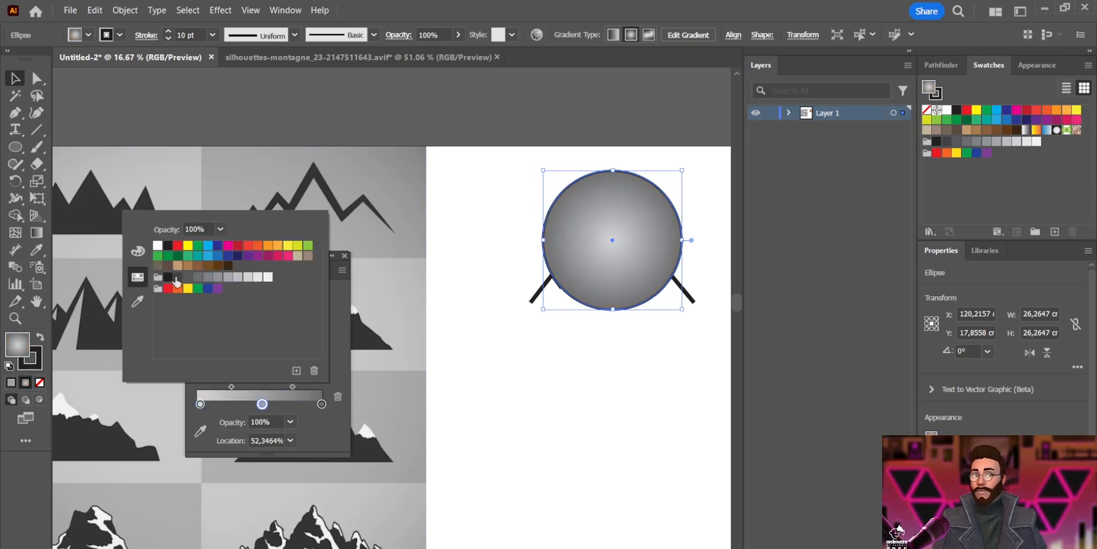
{"action": "left_click", "coordinate": [176, 278]}
{"action": "key", "text": "Escape"}
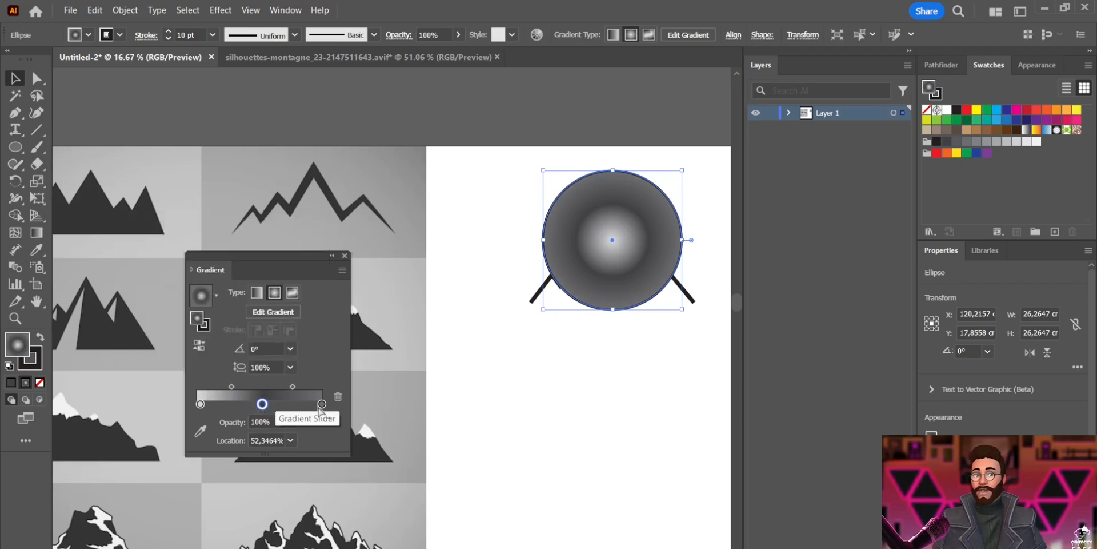
{"action": "mouse_move", "coordinate": [262, 404]}
{"action": "left_mouse_down"}
{"action": "mouse_move", "coordinate": [325, 406]}
{"action": "mouse_move", "coordinate": [247, 404]}
{"action": "mouse_move", "coordinate": [271, 404]}
{"action": "left_mouse_up"}
Move the gradient circle slightly upward above the mountain's base
{"action": "left_click_drag", "start_coordinate": [299, 256], "coordinate": [266, 277]}
{"action": "left_click", "coordinate": [310, 277]}
{"action": "scroll", "coordinate": [514, 286], "scroll_direction": "down", "scroll_amount": 2}
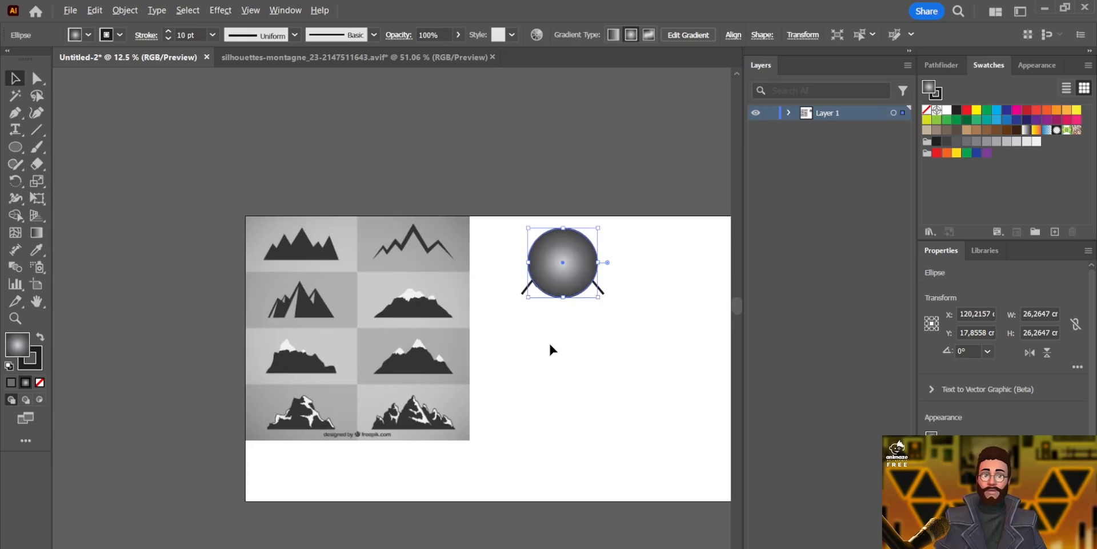
{"action": "left_click", "coordinate": [591, 357]}
{"action": "left_click_drag", "start_coordinate": [575, 355], "coordinate": [477, 365]}
{"action": "scroll", "coordinate": [444, 322], "scroll_direction": "up", "scroll_amount": 2}
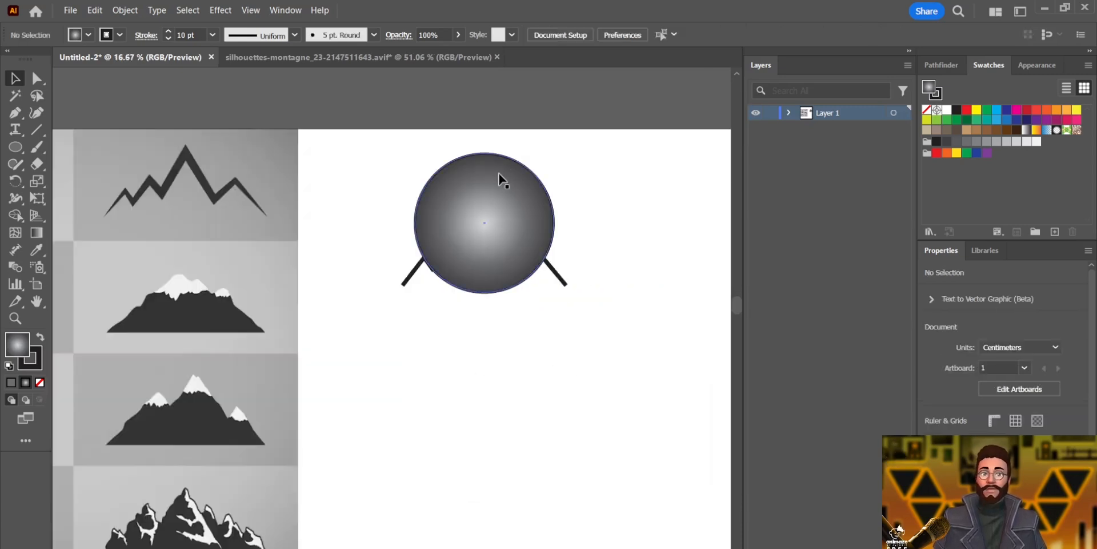
{"action": "mouse_move", "coordinate": [510, 162]}
{"action": "left_mouse_down"}
{"action": "mouse_move", "coordinate": [500, 201]}
{"action": "mouse_move", "coordinate": [546, 180]}
{"action": "mouse_move", "coordinate": [510, 151]}
{"action": "left_mouse_up"}
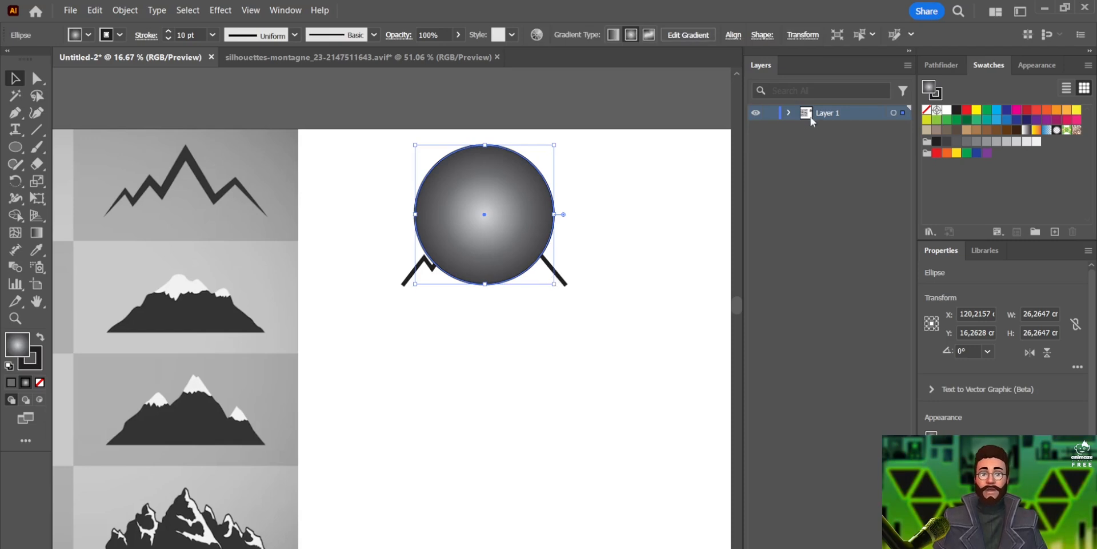
Reorder the mountain path above the ellipse in the Layers panel and move the mountain inside the circle
{"action": "left_click", "coordinate": [789, 113]}
{"action": "mouse_move", "coordinate": [835, 149]}
{"action": "left_mouse_down"}
{"action": "mouse_move", "coordinate": [845, 119]}
{"action": "mouse_move", "coordinate": [850, 130]}
{"action": "left_mouse_up"}
{"action": "left_click_drag", "start_coordinate": [507, 243], "coordinate": [503, 217]}
{"action": "left_click_drag", "start_coordinate": [562, 246], "coordinate": [511, 224]}
{"action": "left_click", "coordinate": [350, 246]}
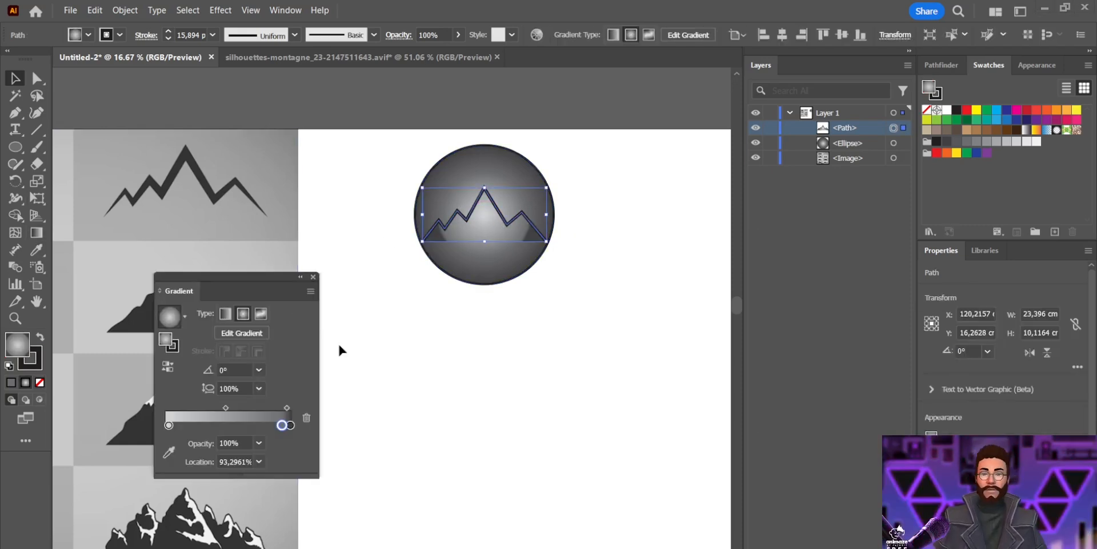
Dock the Gradient panel and adjust the mountain gradient's right-hand stops toward the end of the slider
{"action": "left_click_drag", "start_coordinate": [237, 295], "coordinate": [842, 241]}
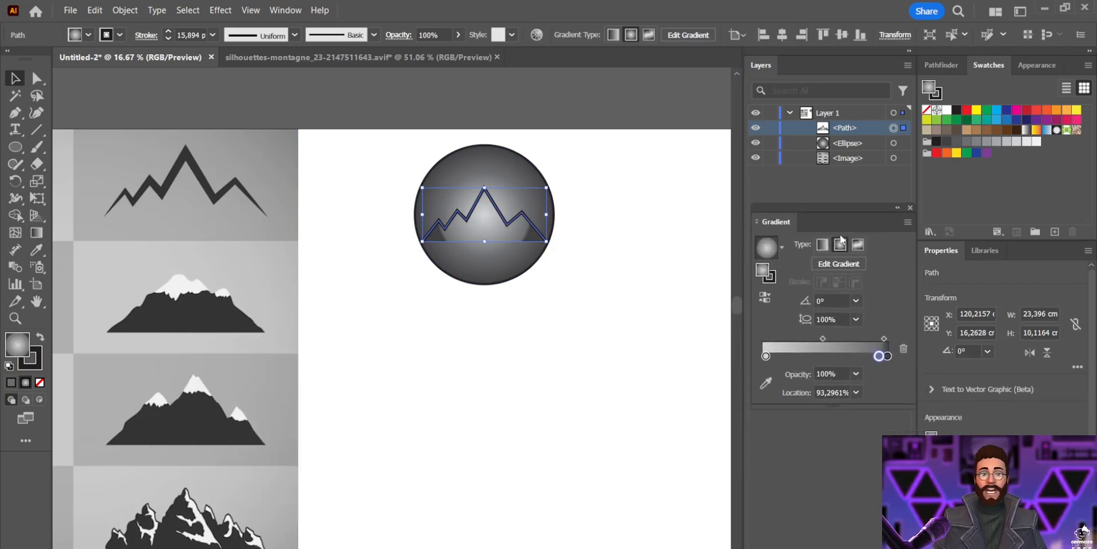
{"action": "left_click_drag", "start_coordinate": [879, 356], "coordinate": [845, 357]}
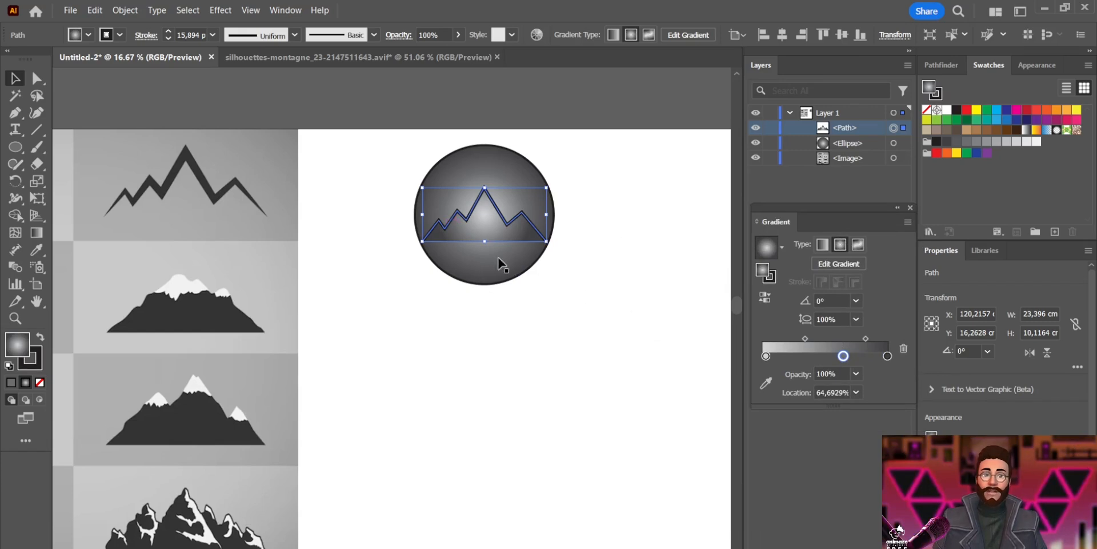
{"action": "left_click", "coordinate": [651, 298]}
{"action": "left_click", "coordinate": [480, 220]}
{"action": "left_click_drag", "start_coordinate": [843, 356], "coordinate": [860, 356]}
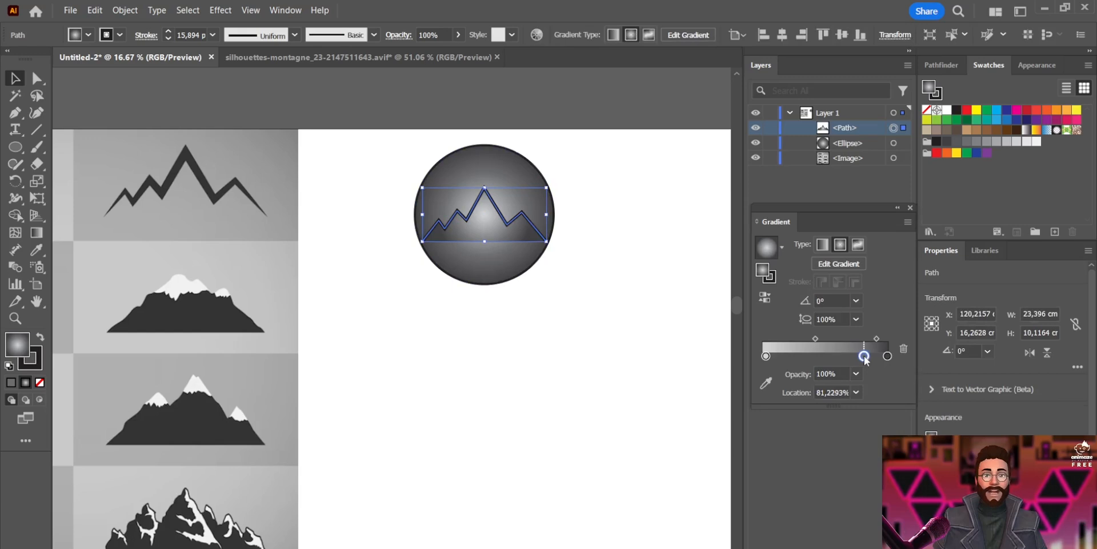
{"action": "left_click", "coordinate": [612, 332]}
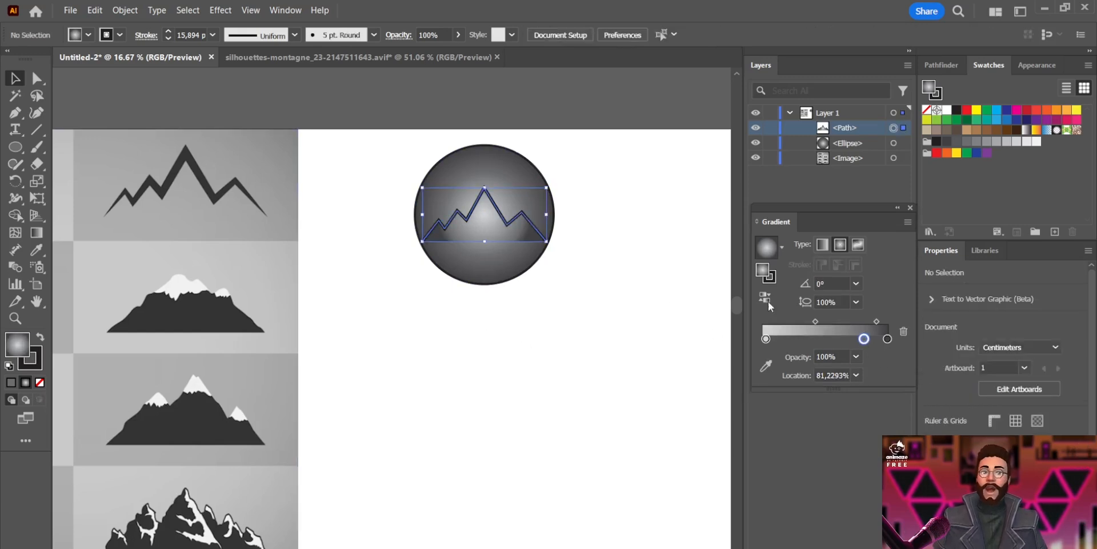
{"action": "left_click_drag", "start_coordinate": [864, 355], "coordinate": [877, 356]}
{"action": "left_click", "coordinate": [599, 303]}
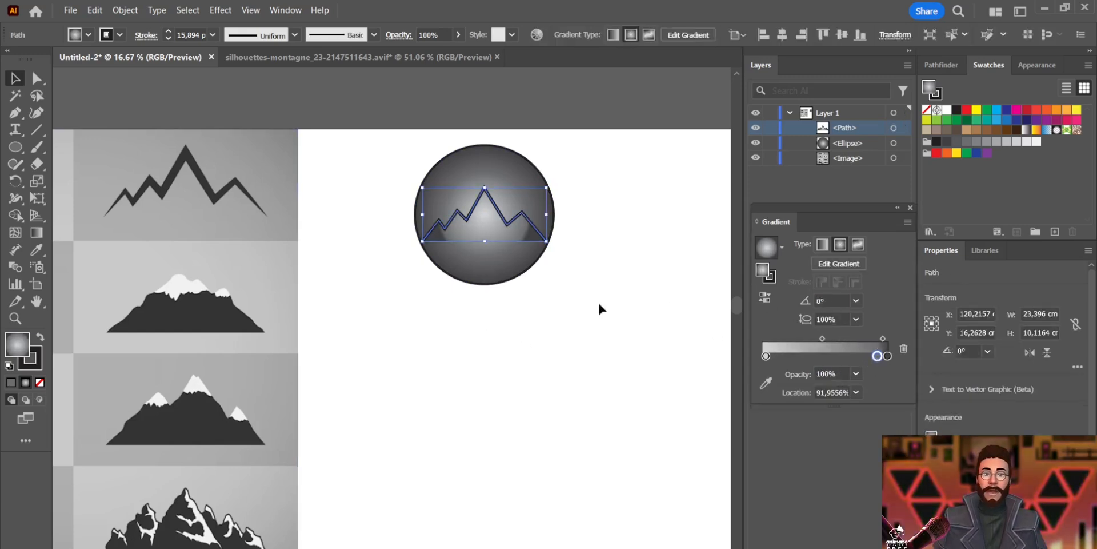
Reposition the mountain gradient's stops and delete one of them
{"action": "left_click_drag", "start_coordinate": [766, 339], "coordinate": [718, 343]}
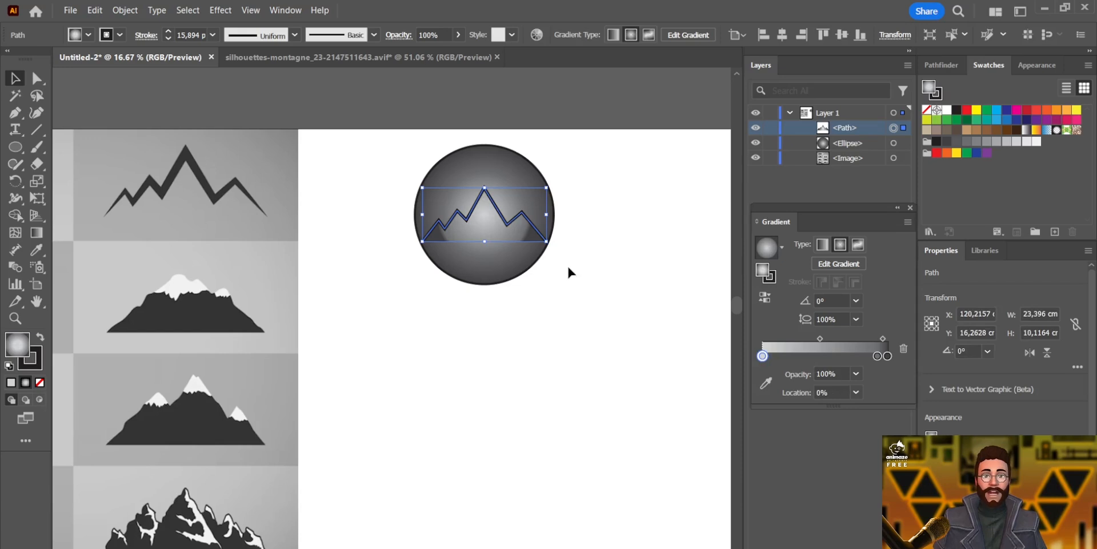
{"action": "mouse_move", "coordinate": [887, 356]}
{"action": "left_mouse_down"}
{"action": "mouse_move", "coordinate": [842, 356]}
{"action": "mouse_move", "coordinate": [863, 338]}
{"action": "left_mouse_up"}
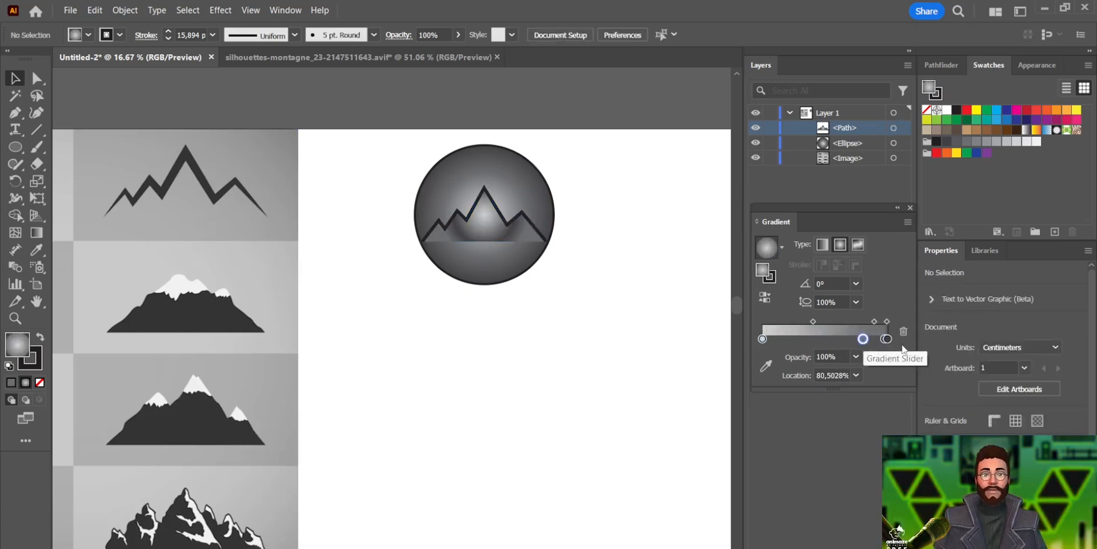
{"action": "left_click", "coordinate": [904, 332]}
{"action": "left_click", "coordinate": [609, 310]}
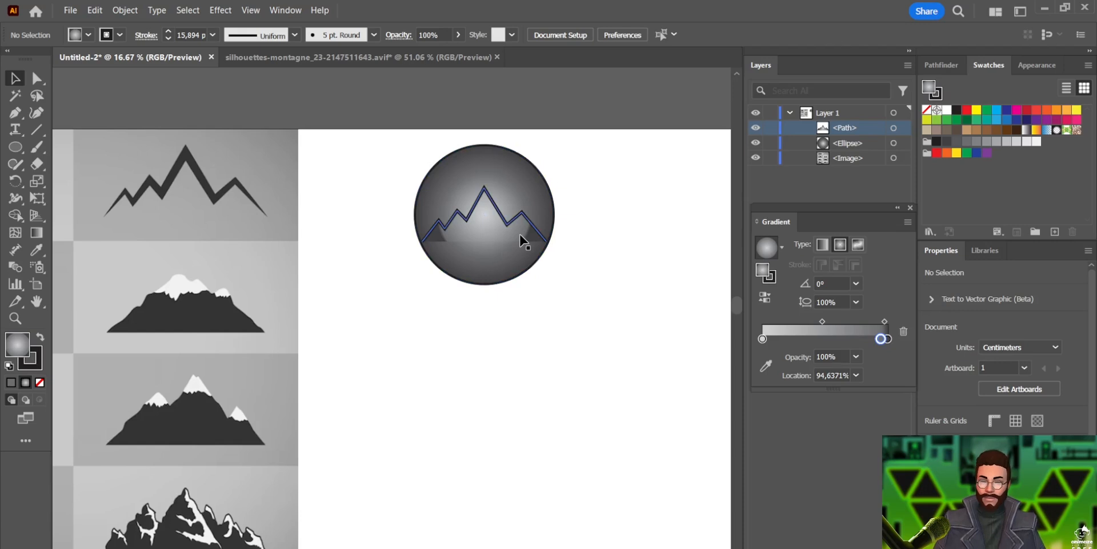
Select the circle and mountain together, group them, and move the group slightly
{"action": "scroll", "coordinate": [520, 240], "scroll_direction": "up", "scroll_amount": 1}
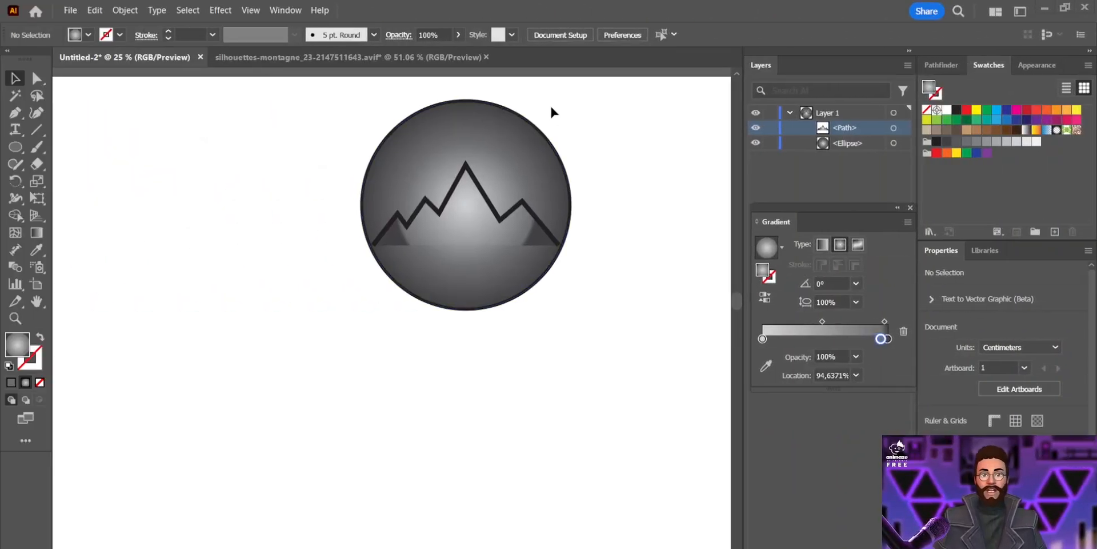
{"action": "left_click_drag", "start_coordinate": [588, 94], "coordinate": [361, 273]}
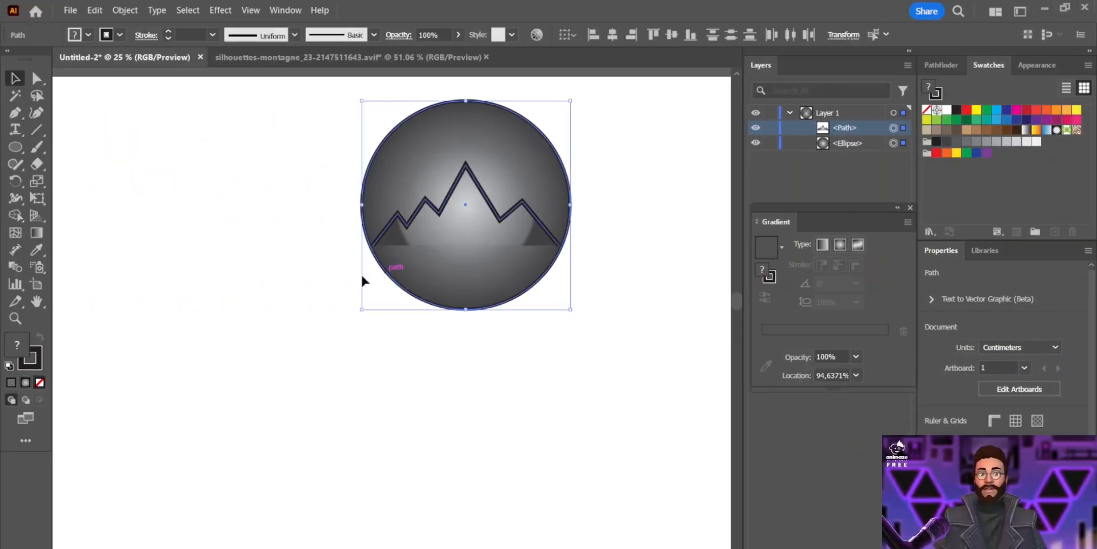
{"action": "key", "text": "ctrl+shift+b"}
{"action": "key", "text": "ctrl+g"}
{"action": "left_click_drag", "start_coordinate": [510, 176], "coordinate": [478, 197]}
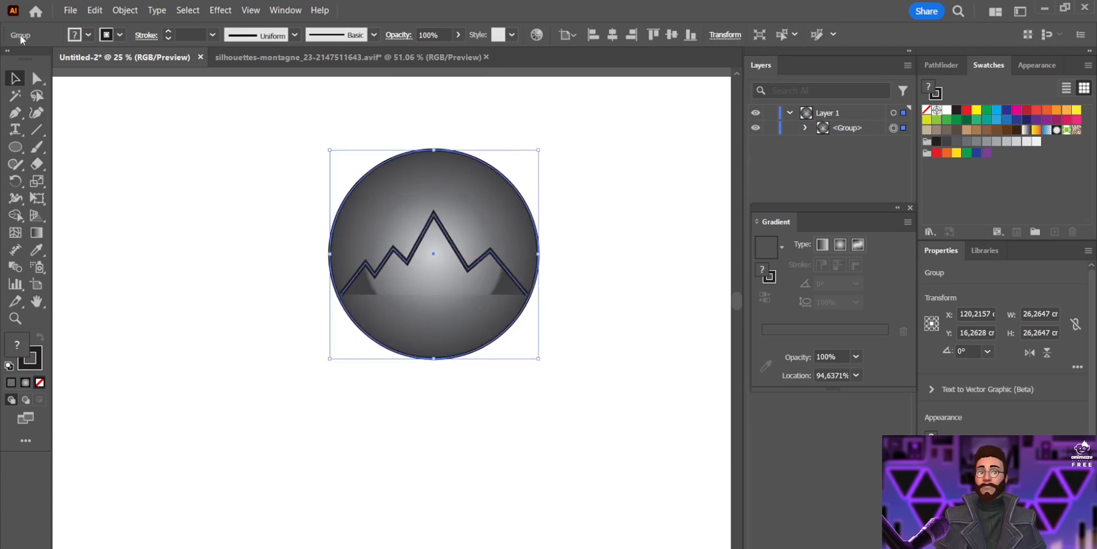
Save the document on the computer as logo montagne in Illustrator format with default options
{"action": "left_click", "coordinate": [70, 11]}
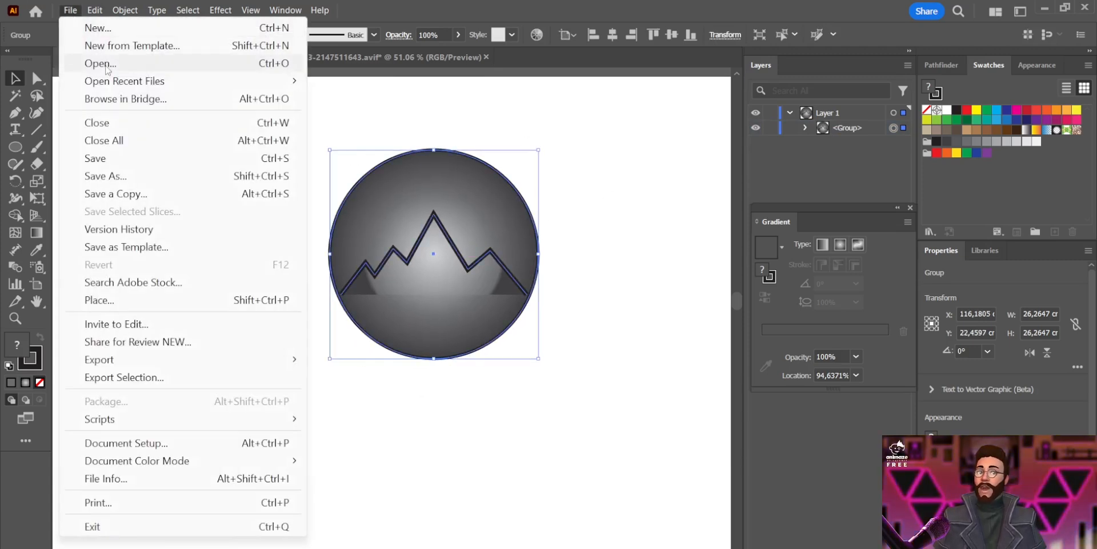
{"action": "left_click", "coordinate": [132, 159]}
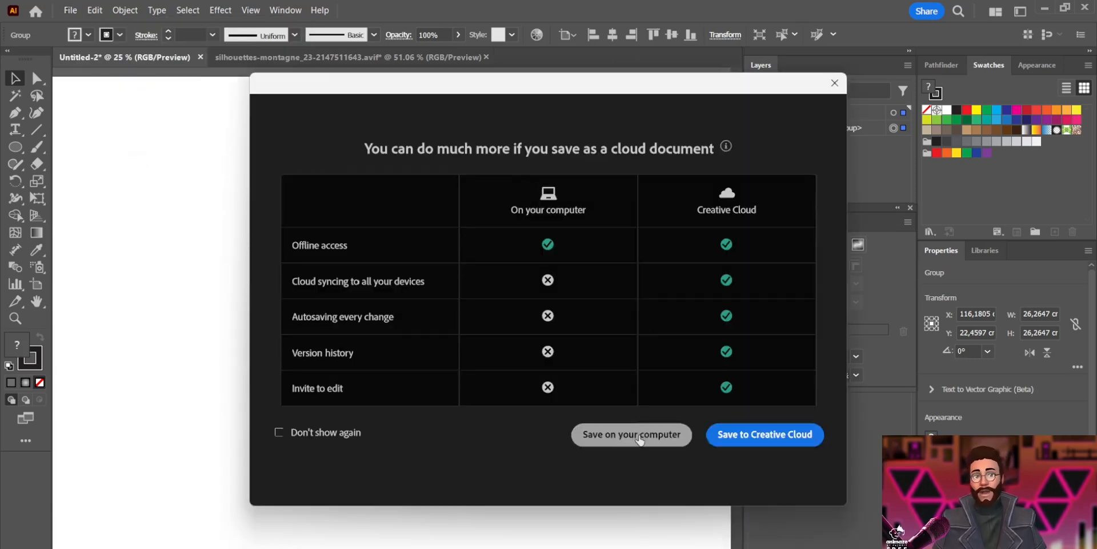
{"action": "left_click", "coordinate": [639, 438]}
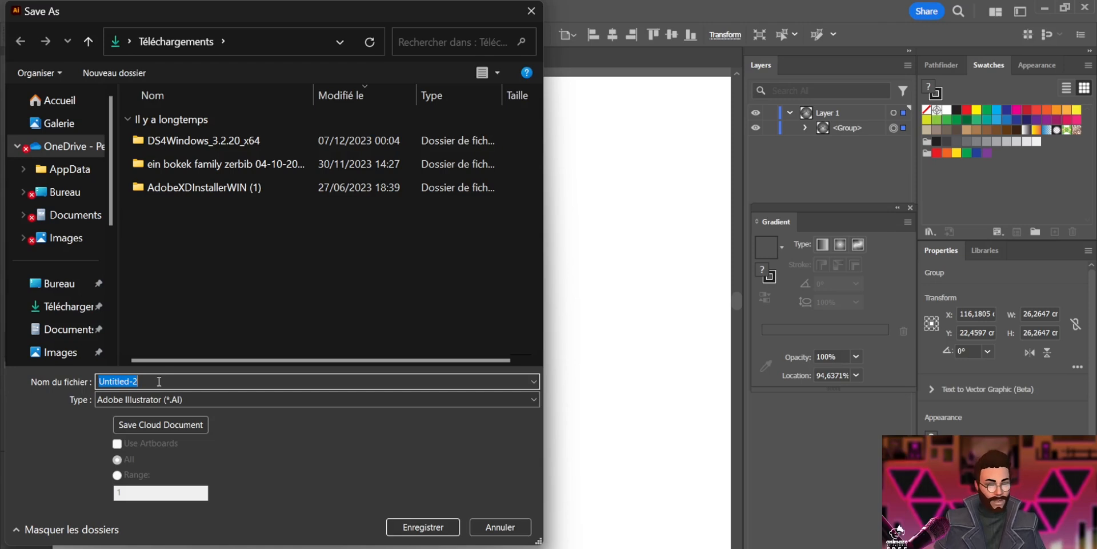
{"action": "type", "text": "logo montagne"}
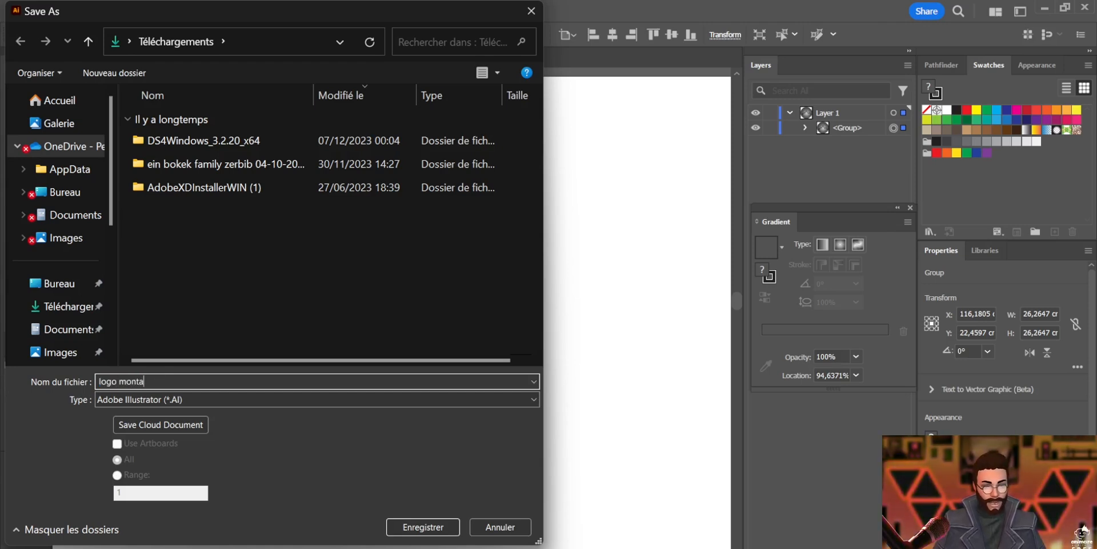
{"action": "key", "text": "Return"}
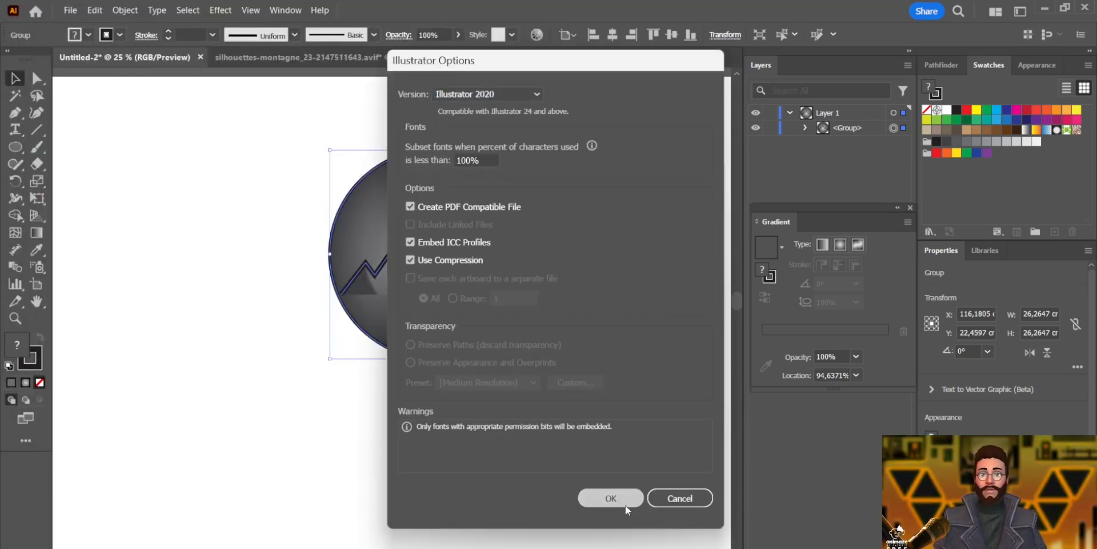
{"action": "left_click", "coordinate": [612, 497]}
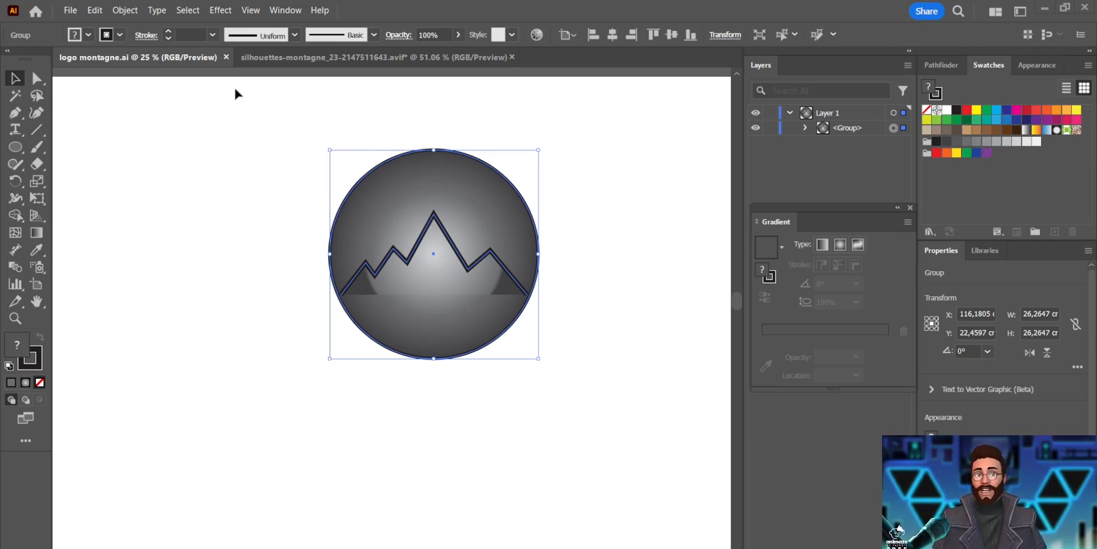
Save the document on the computer again as logo montagne in Adobe PDF format
{"action": "left_click", "coordinate": [71, 10]}
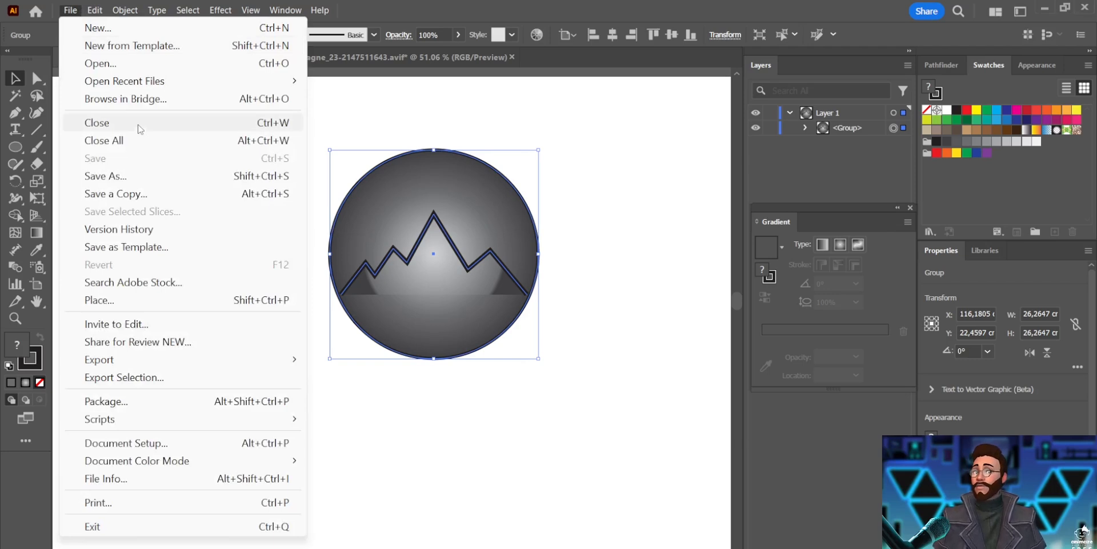
{"action": "left_click", "coordinate": [110, 176]}
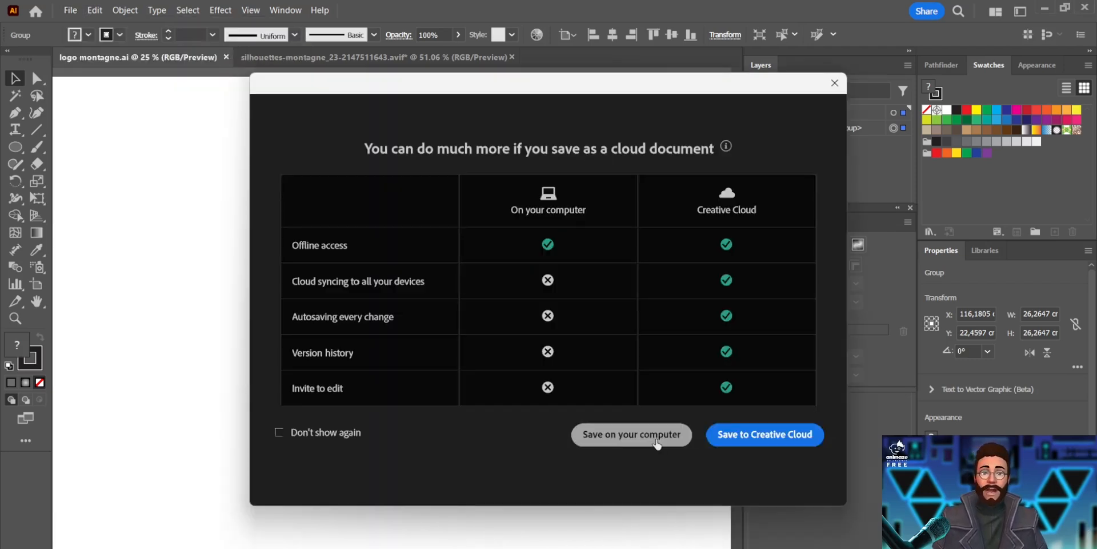
{"action": "left_click", "coordinate": [655, 440]}
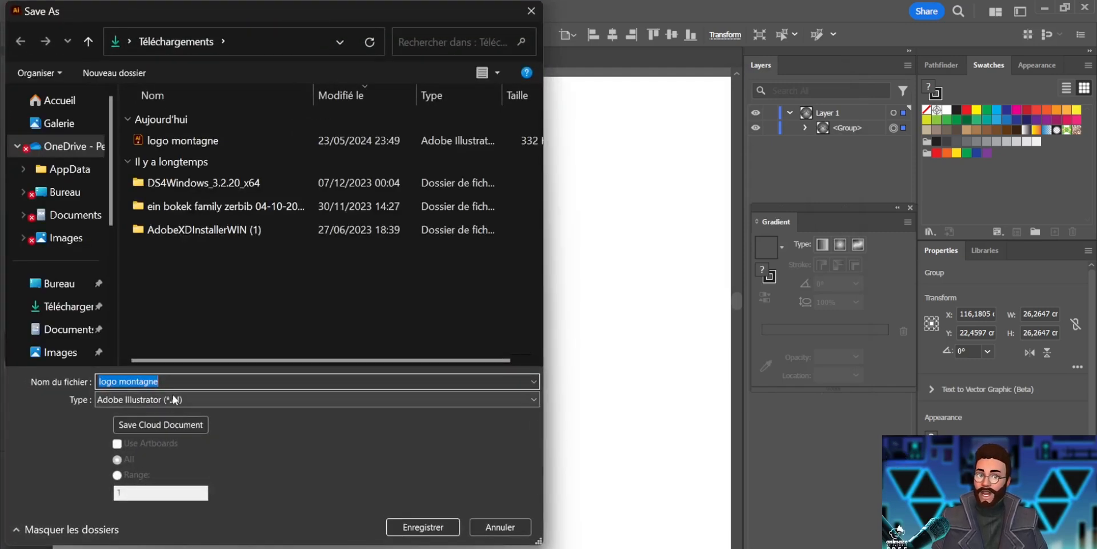
{"action": "left_click", "coordinate": [174, 399]}
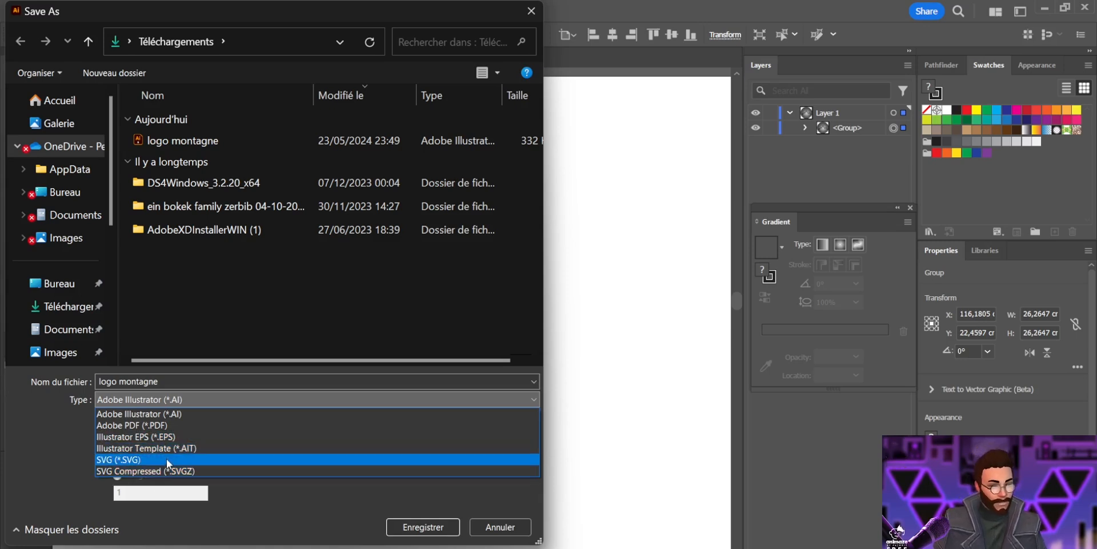
{"action": "left_click", "coordinate": [164, 425]}
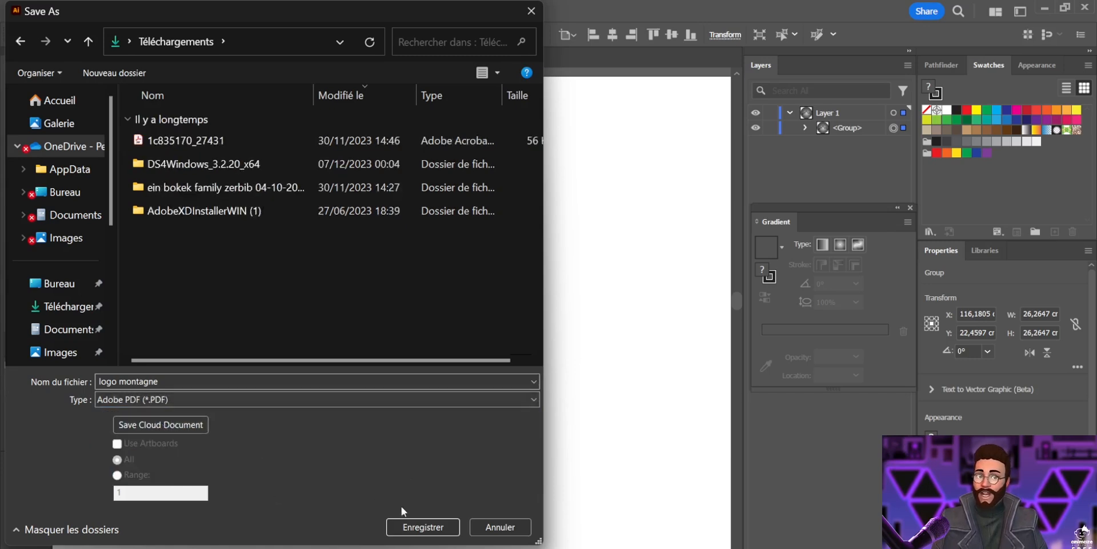
{"action": "left_click", "coordinate": [408, 534]}
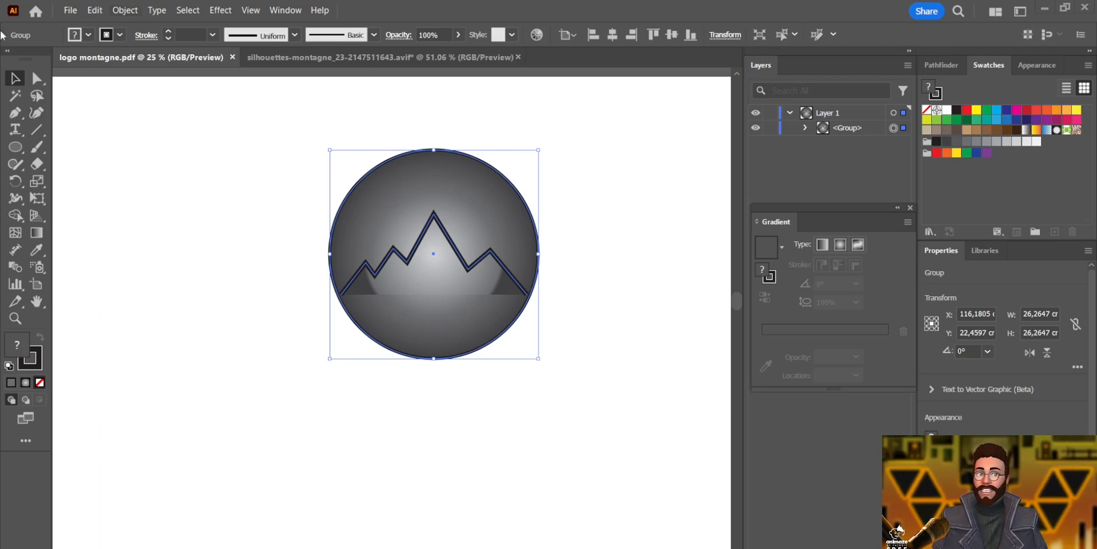
Export the logo as a JPEG named logo montagne with default JPEG options
{"action": "left_click", "coordinate": [67, 10]}
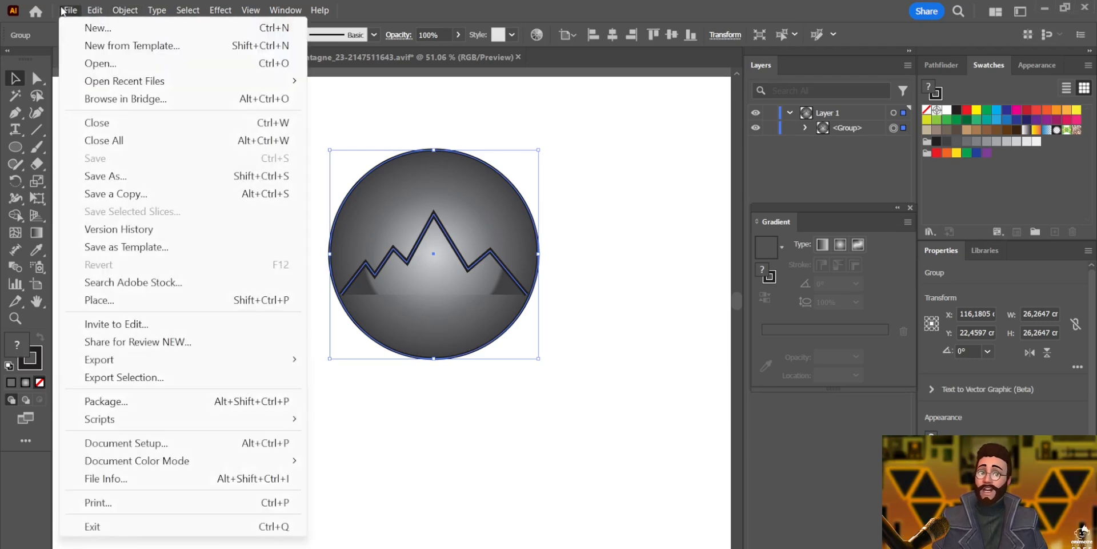
{"action": "mouse_move", "coordinate": [117, 366]}
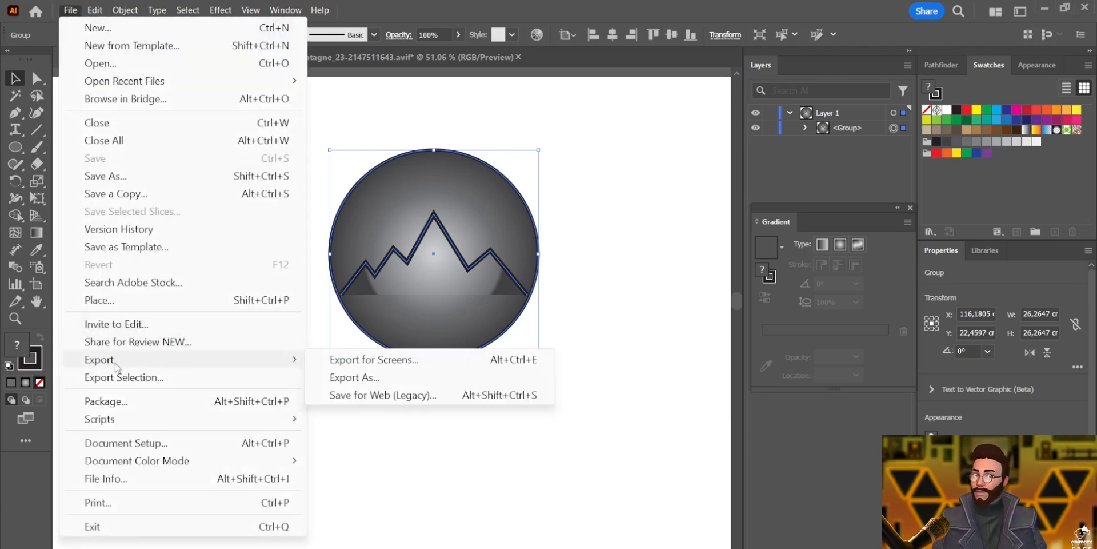
{"action": "left_click", "coordinate": [398, 381]}
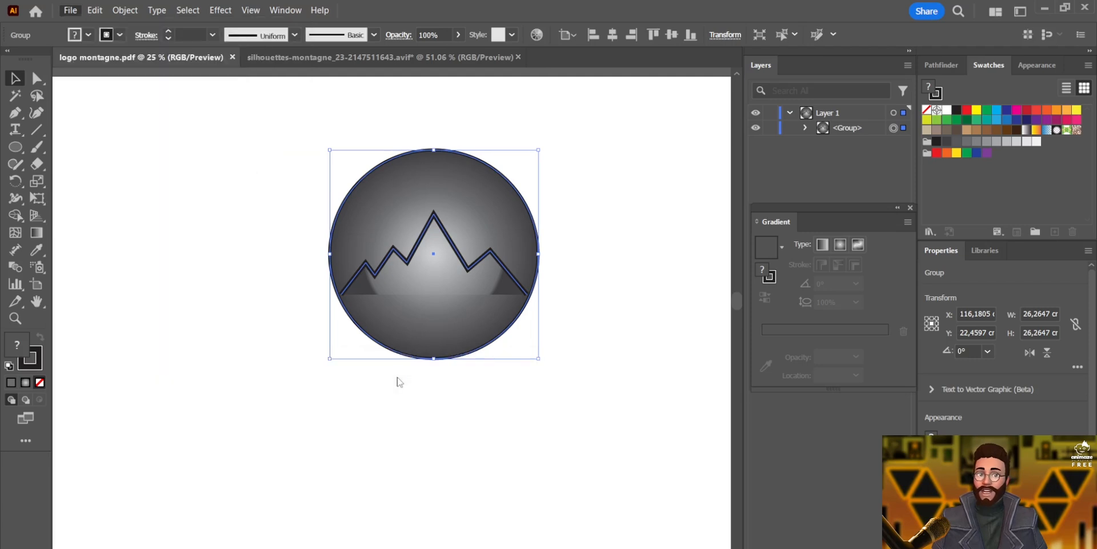
{"action": "left_click", "coordinate": [153, 399]}
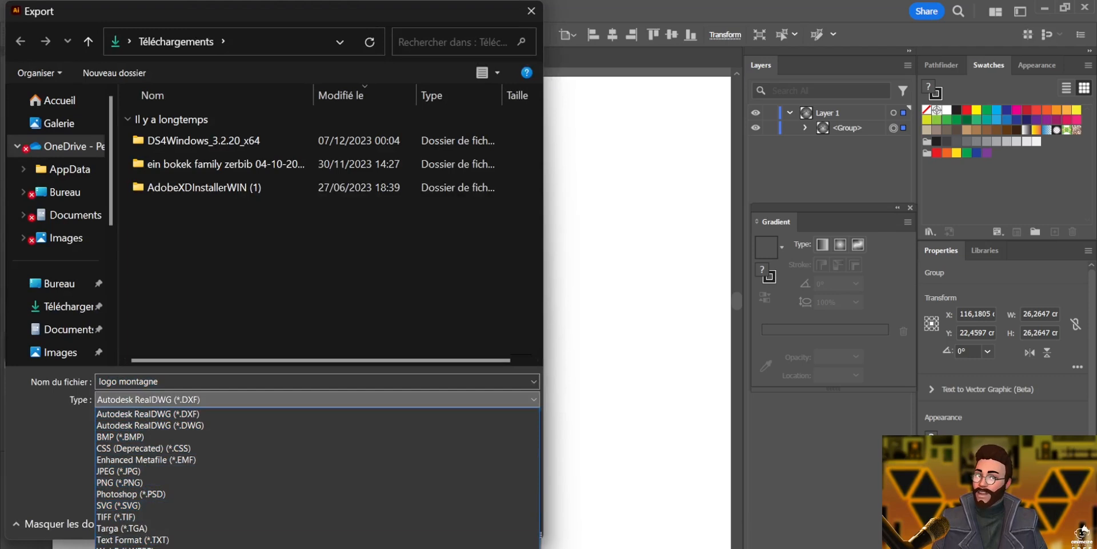
{"action": "left_click", "coordinate": [150, 471]}
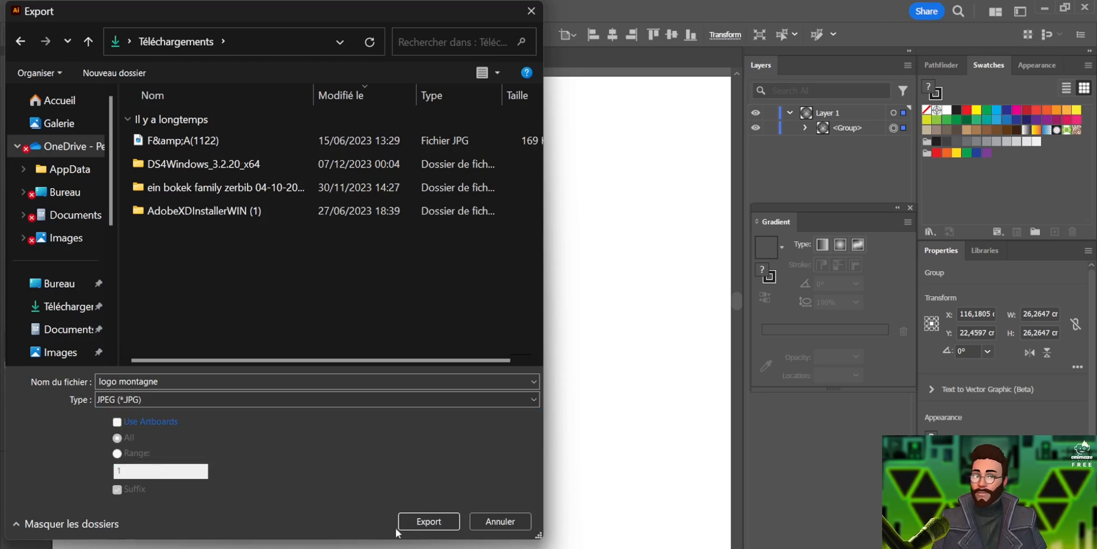
{"action": "left_click", "coordinate": [429, 521]}
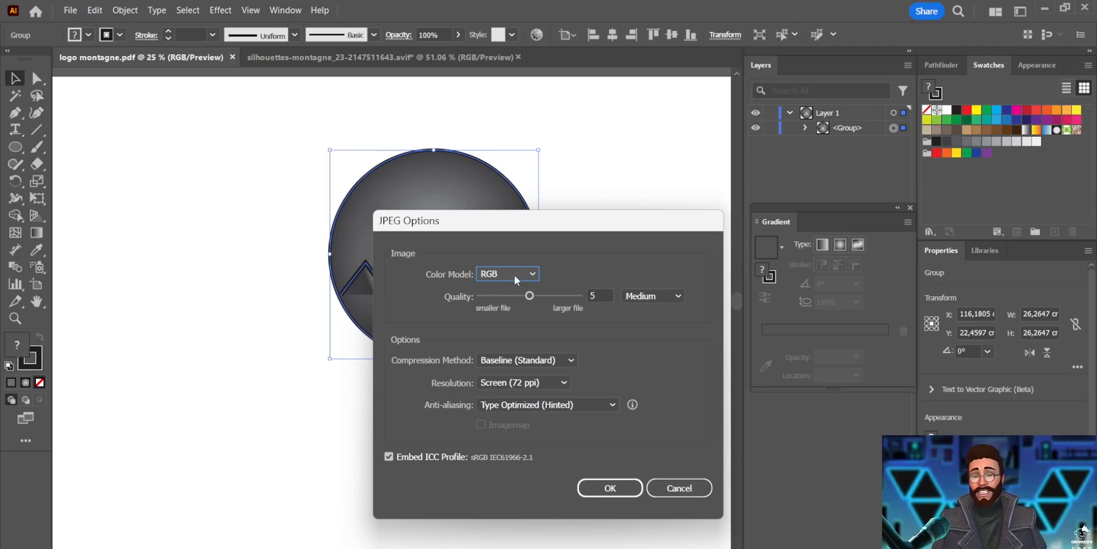
{"action": "left_click", "coordinate": [615, 495]}
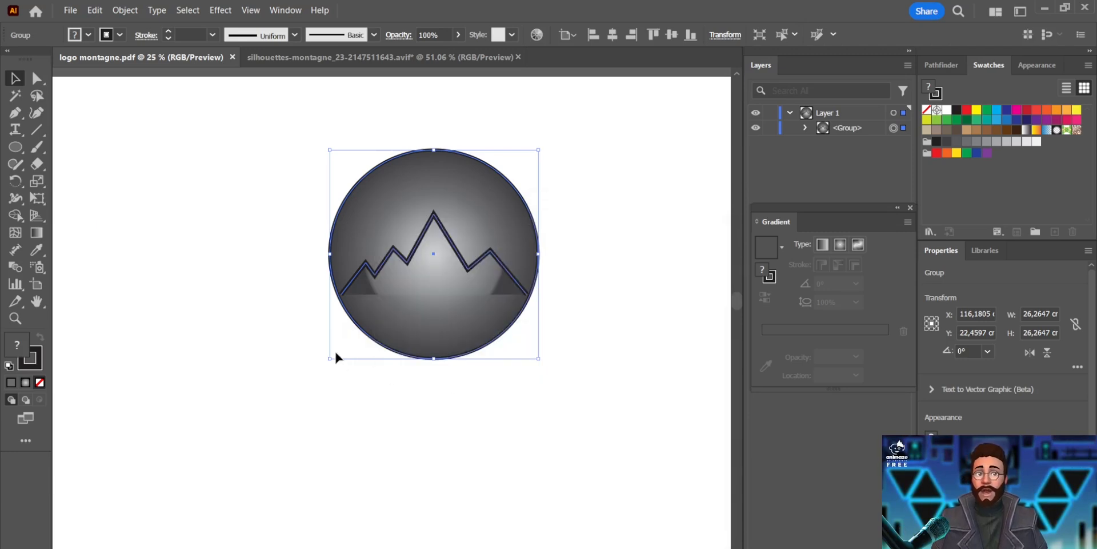